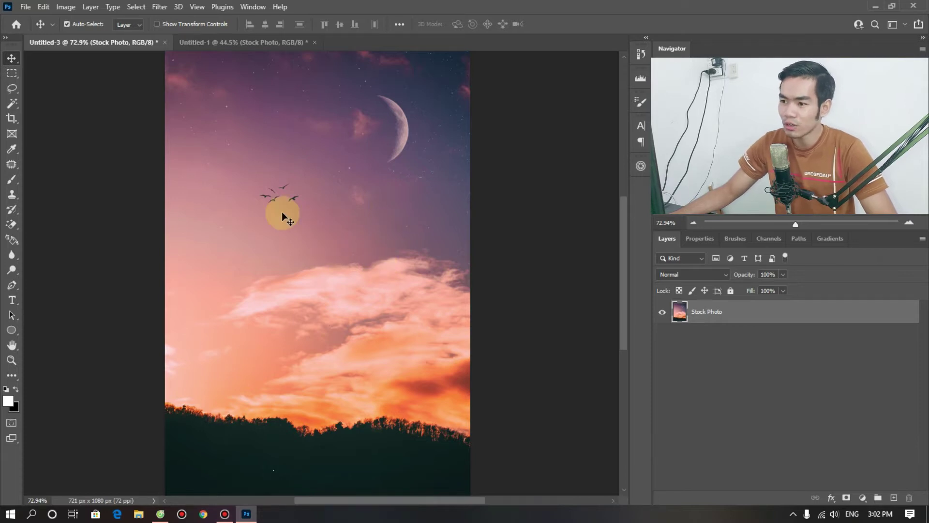
Open and close the StockSolo panel, then scroll to view the sunset photo
click(641, 166)
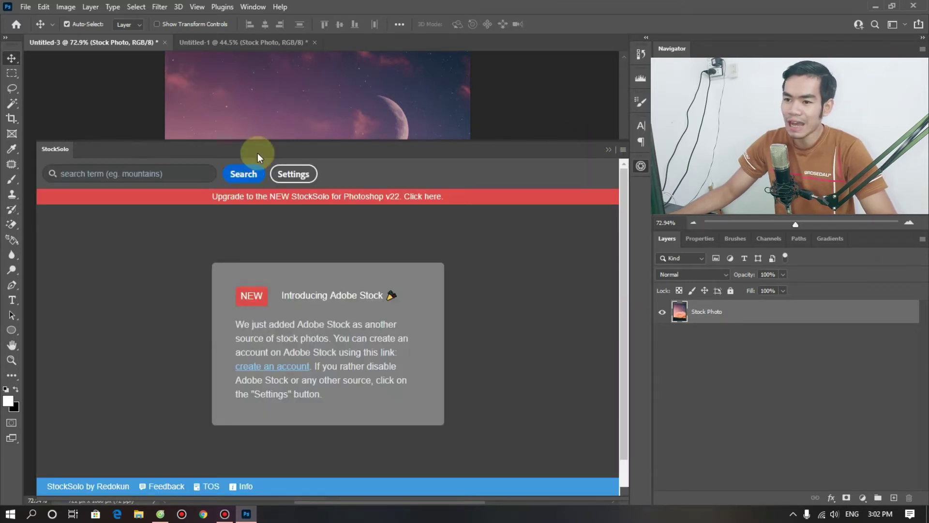
click(608, 150)
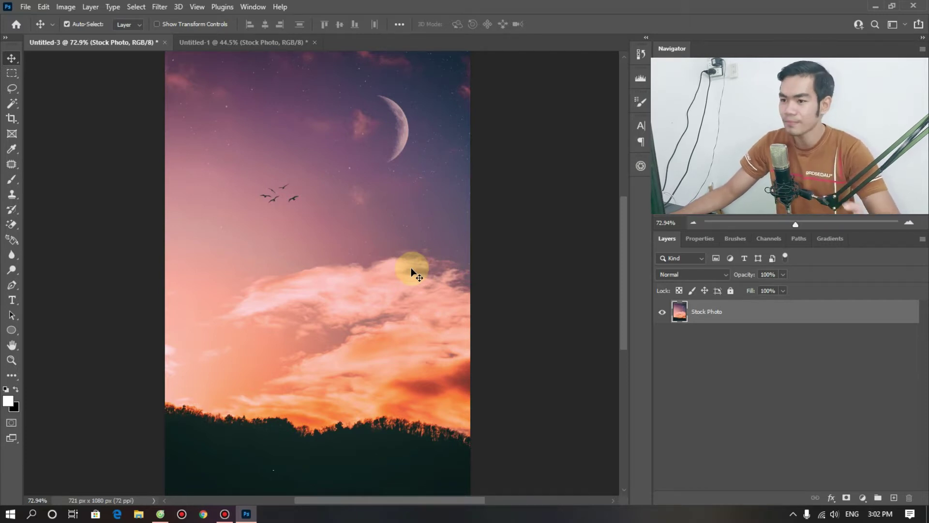
scroll(332, 211, down, 1)
scroll(346, 217, up, 2)
scroll(382, 204, up, 1)
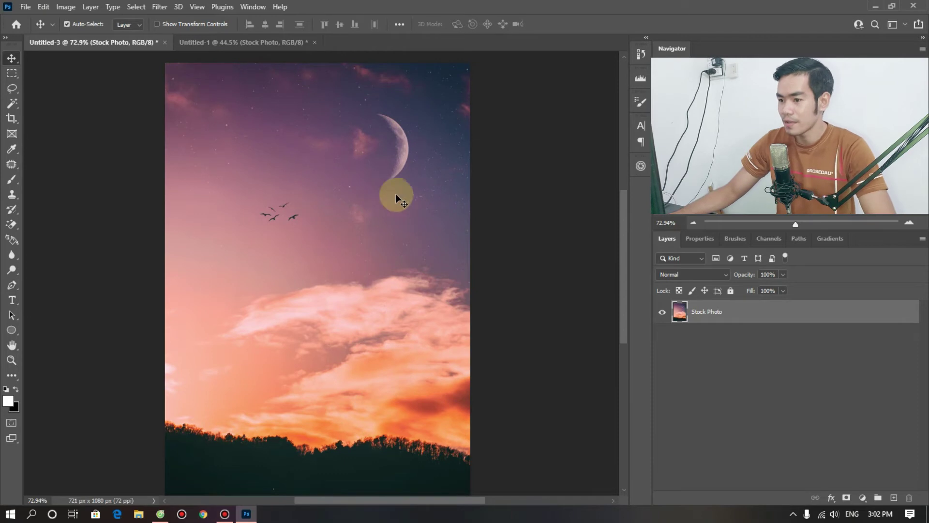
scroll(267, 229, up, 2)
scroll(281, 225, up, 4)
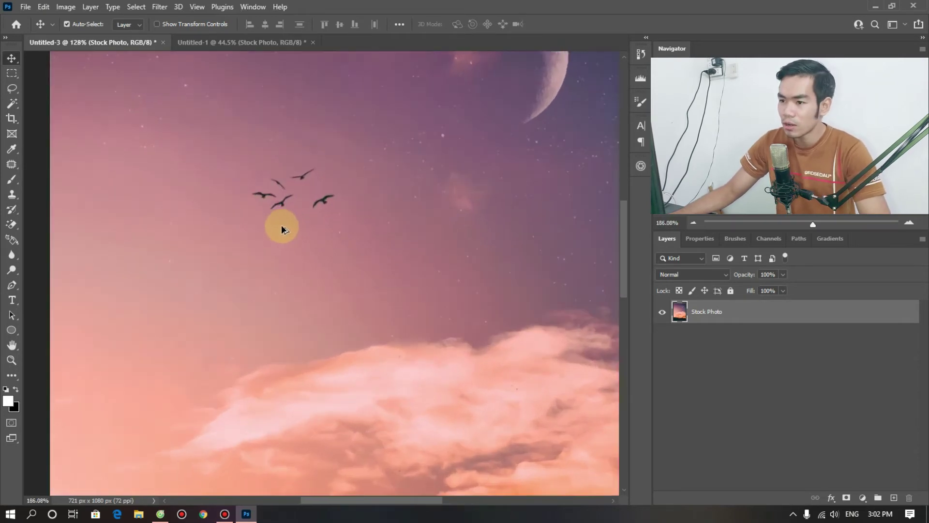
scroll(333, 223, down, 4)
scroll(373, 228, down, 2)
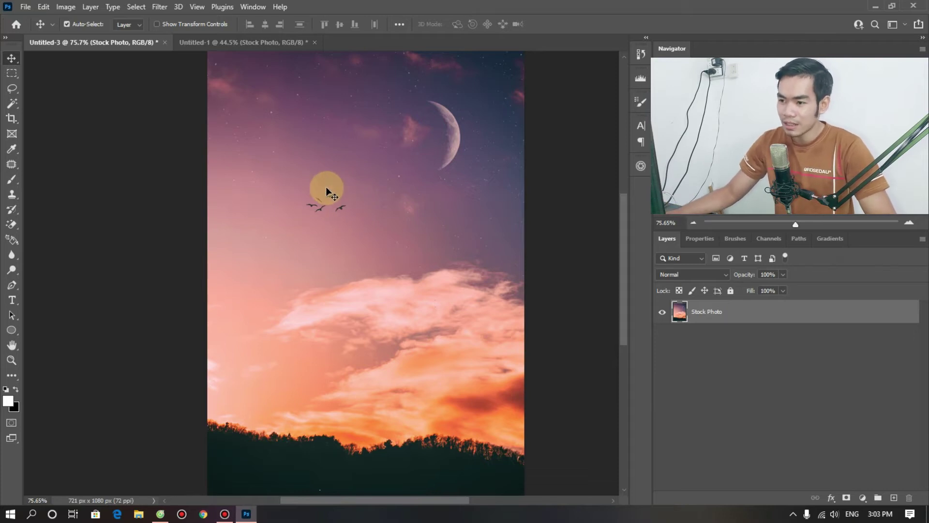
Box the flock of birds with the Rectangular Marquee Tool
click(12, 77)
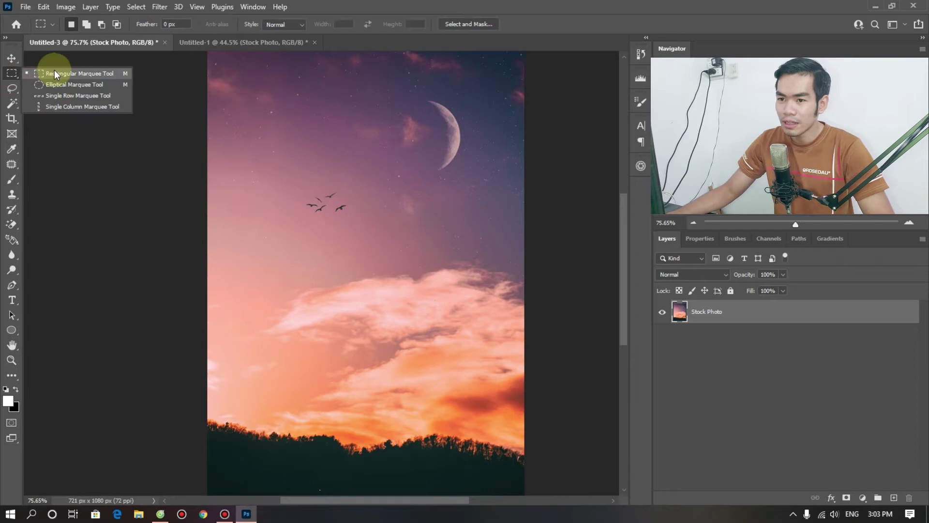
click(72, 73)
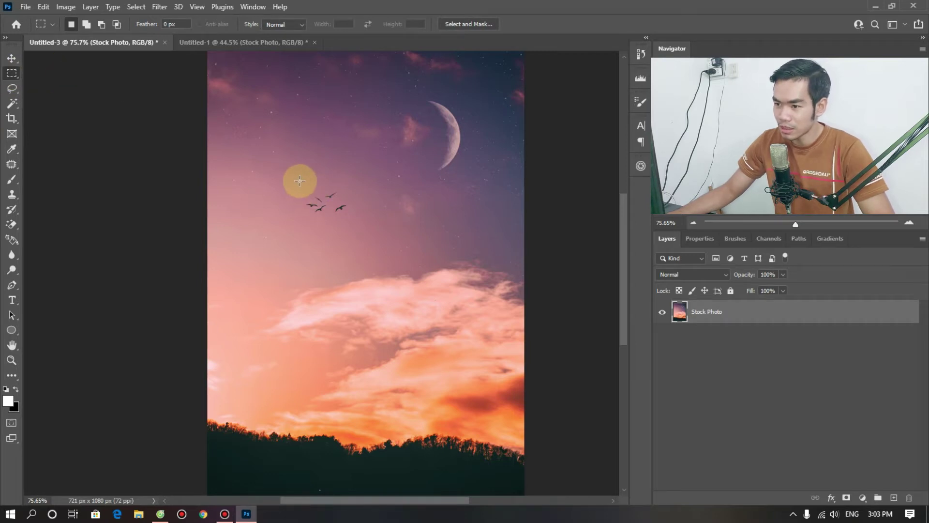
drag(300, 180, 353, 220)
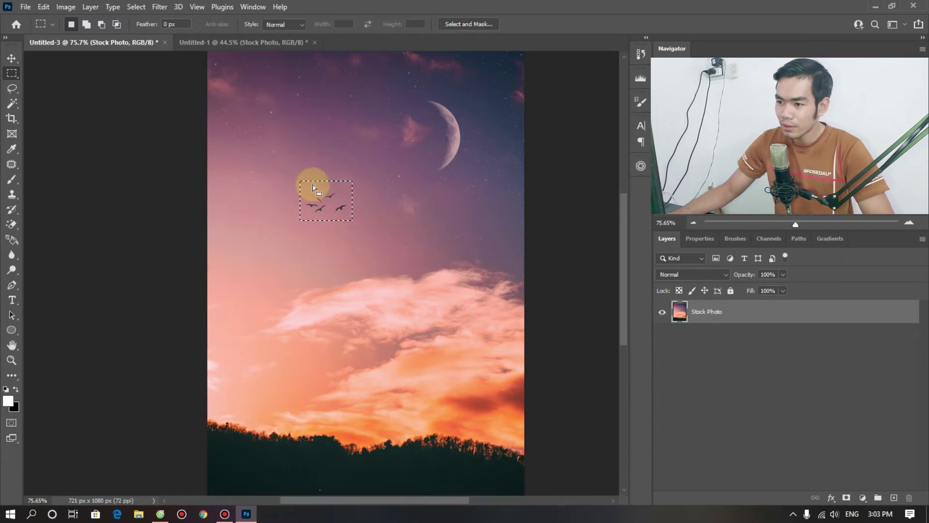
Fill the bird selection with Content-Aware, Color Adaptation enabled
right_click(328, 193)
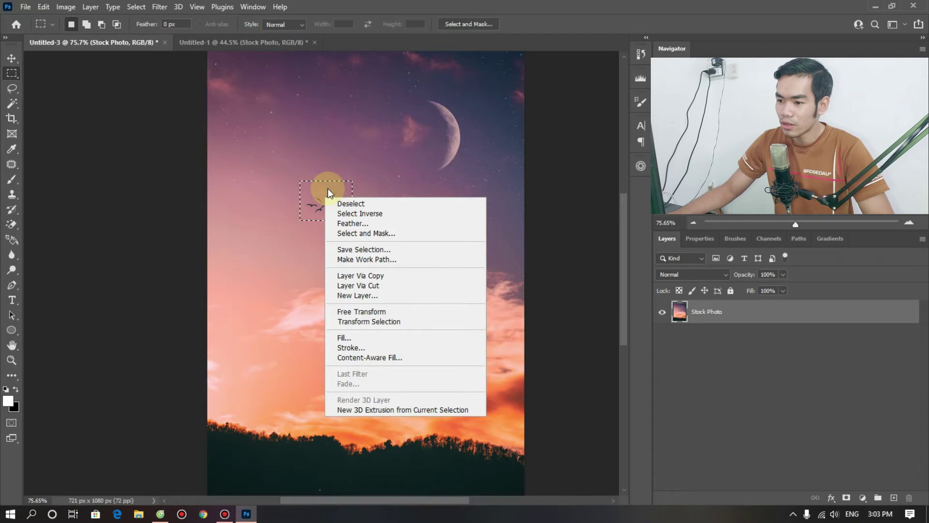
click(356, 338)
click(446, 130)
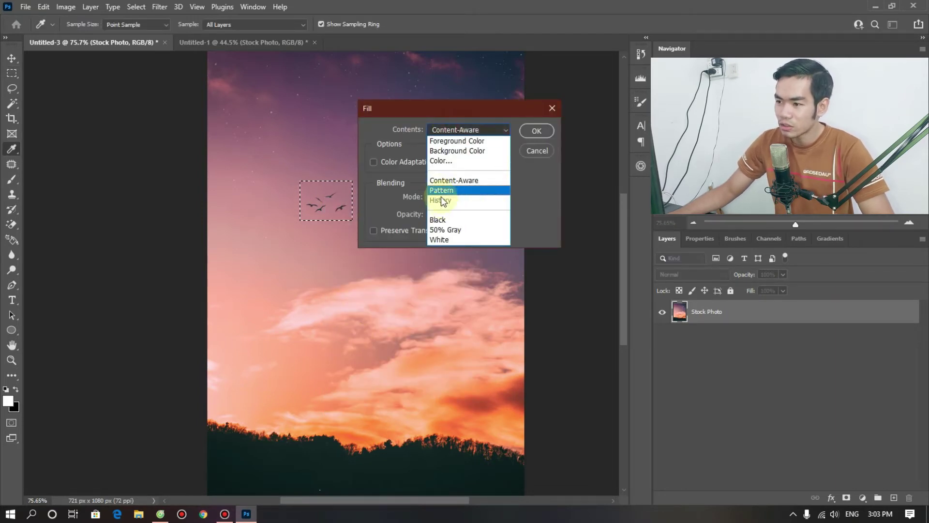
click(456, 181)
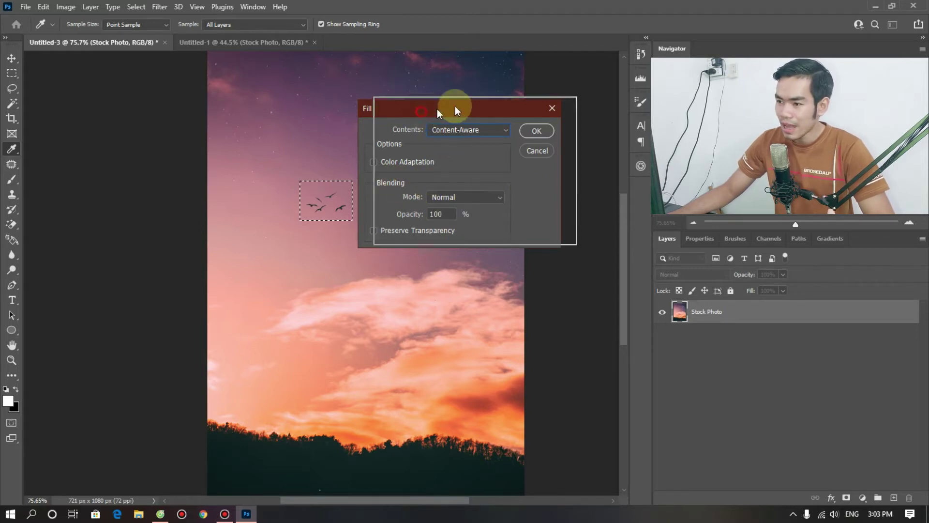
drag(455, 108, 492, 101)
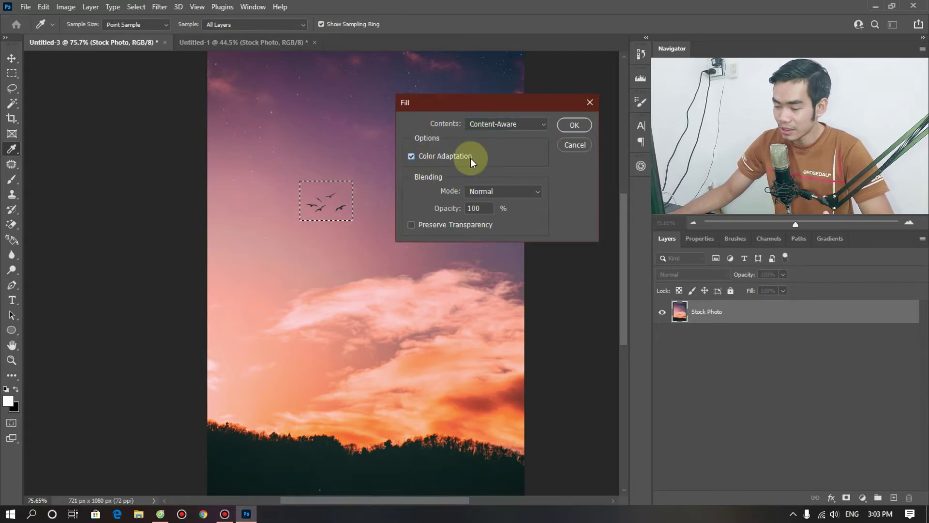
click(412, 156)
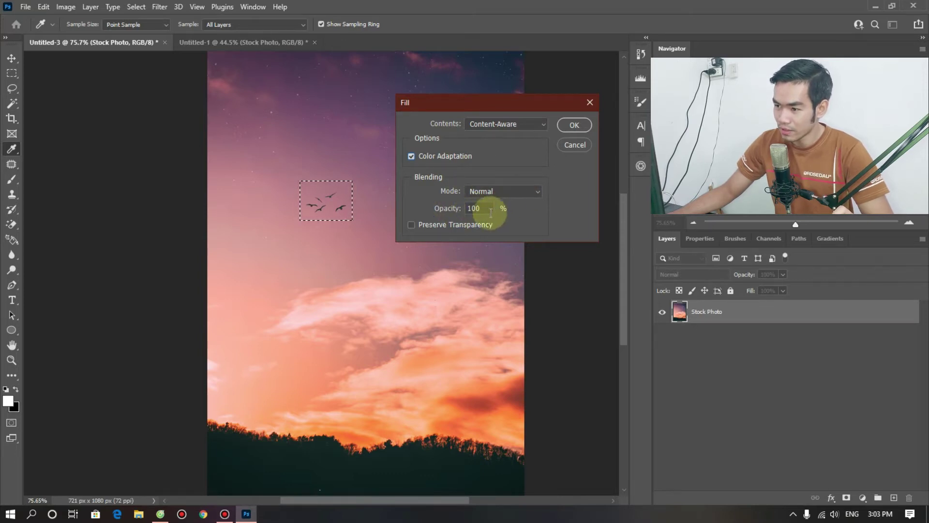
click(572, 127)
key(m)
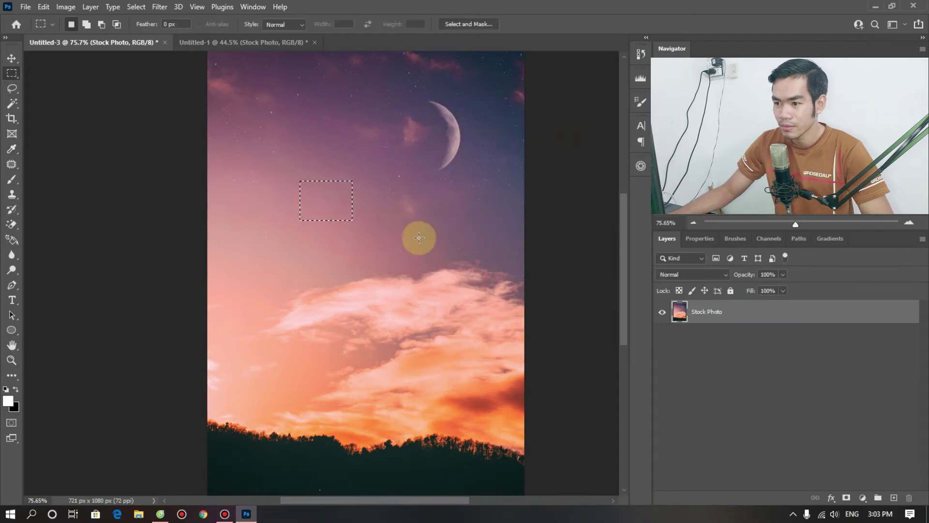
scroll(344, 217, up, 2)
scroll(342, 213, up, 1)
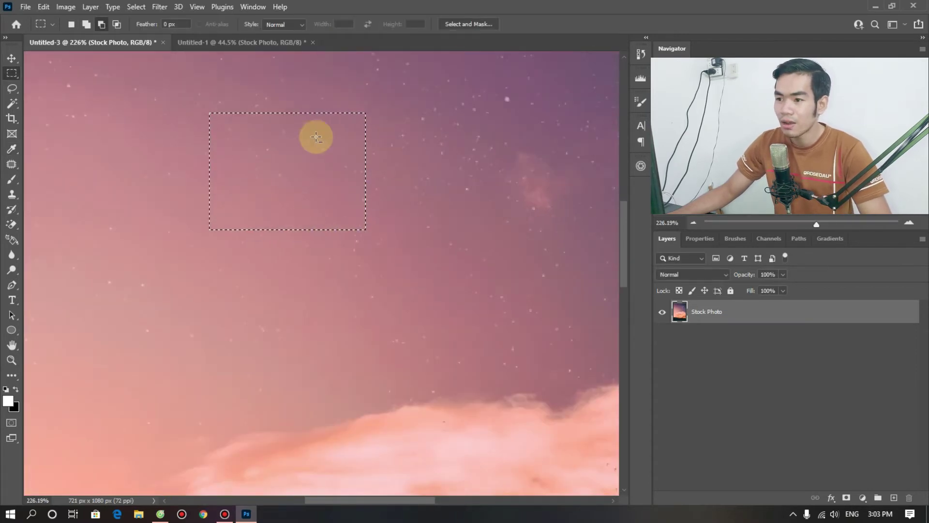
scroll(339, 170, down, 1)
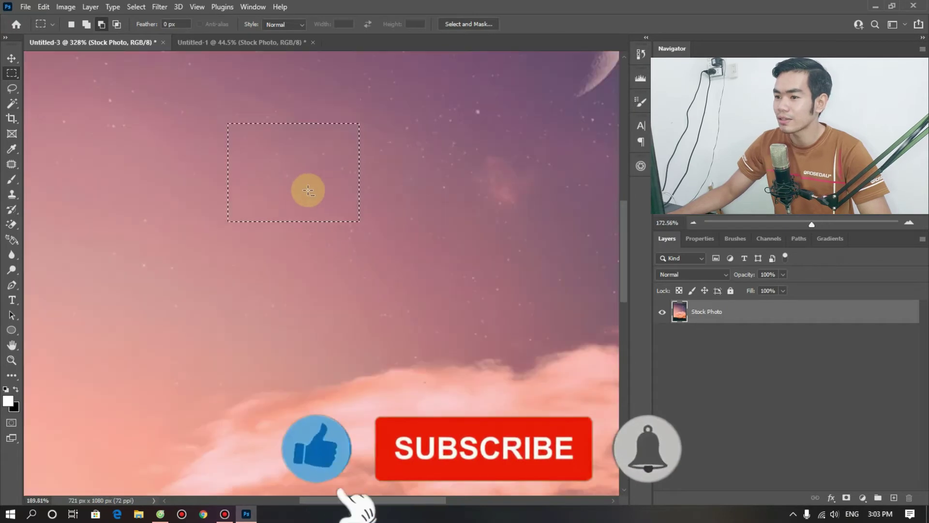
scroll(307, 191, down, 1)
scroll(301, 191, down, 1)
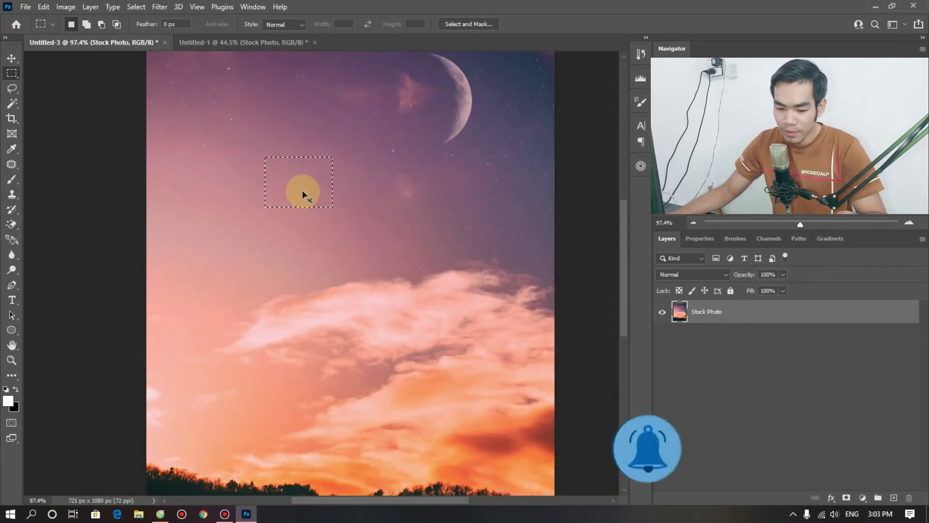
click(303, 193)
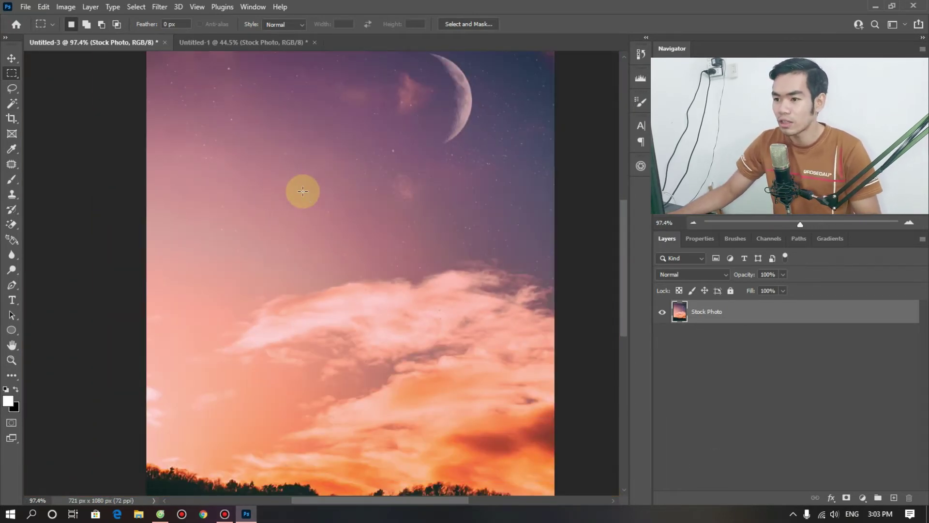
scroll(303, 190, up, 2)
scroll(307, 184, up, 1)
scroll(288, 197, down, 2)
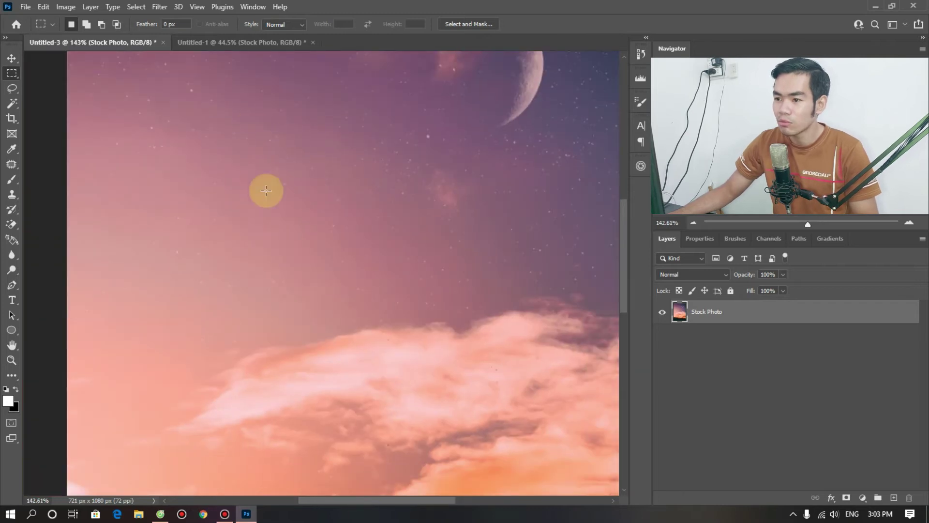
scroll(269, 196, down, 3)
scroll(300, 180, up, 2)
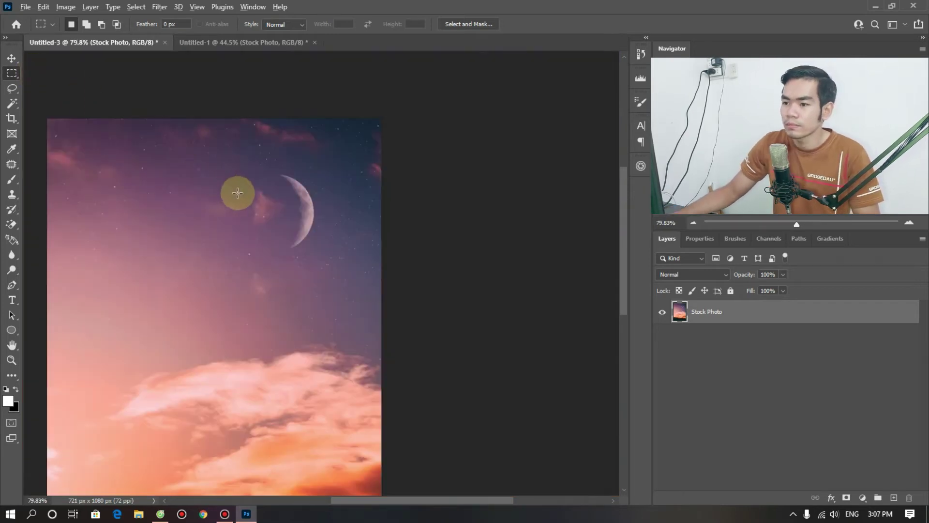
scroll(234, 191, up, 2)
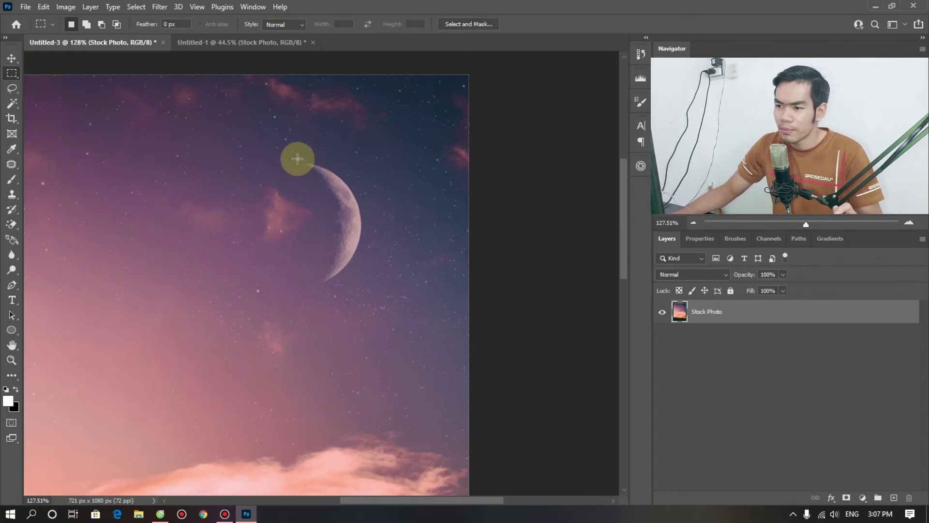
Box the crescent moon with the Rectangular Marquee Tool
right_click(12, 73)
click(53, 76)
right_click(15, 73)
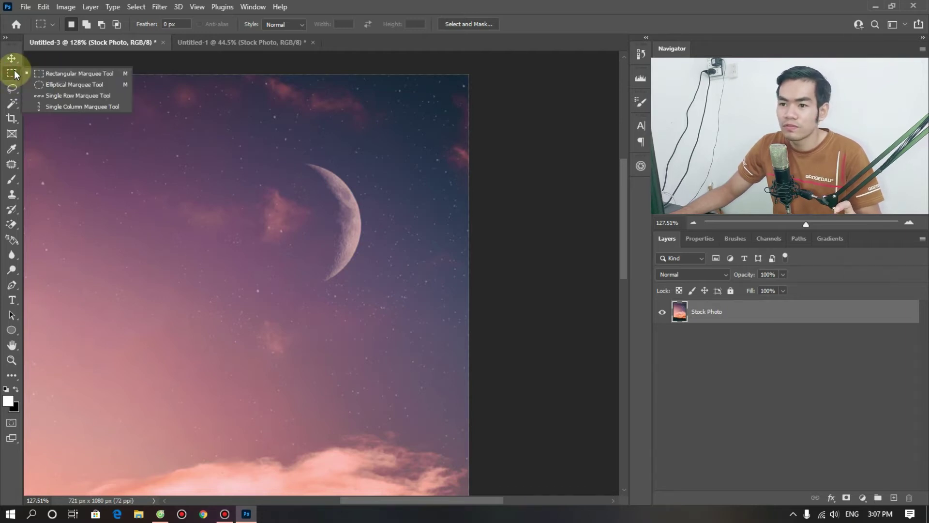
click(44, 73)
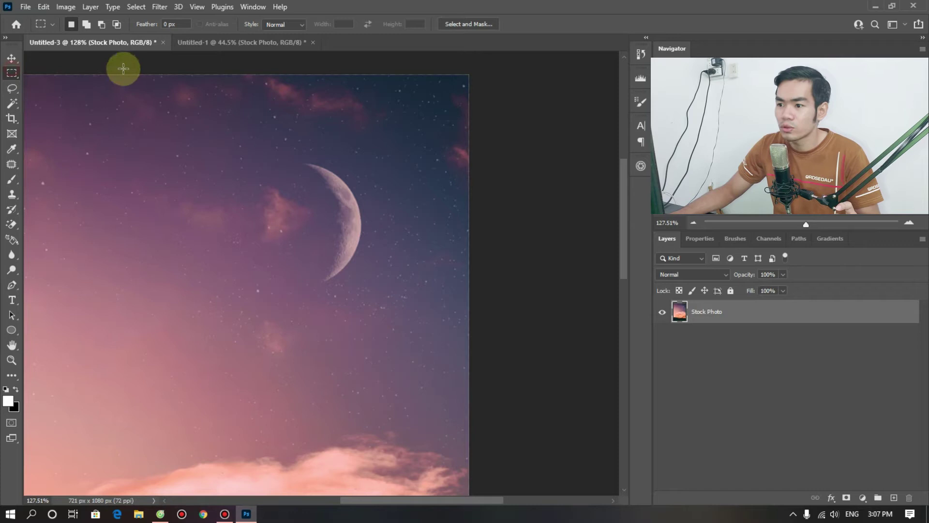
drag(293, 153, 373, 288)
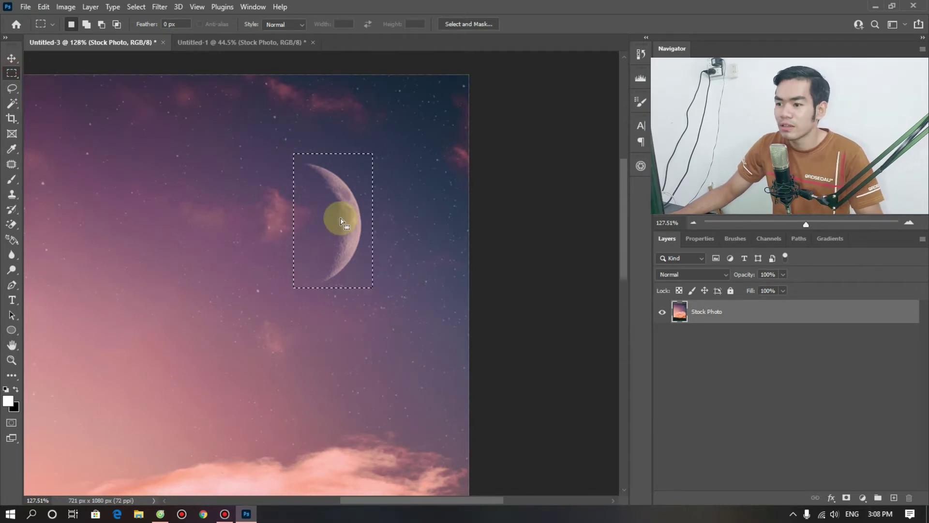
Fill the moon selection with Content-Aware, Color Adaptation left unchecked
right_click(337, 216)
click(363, 359)
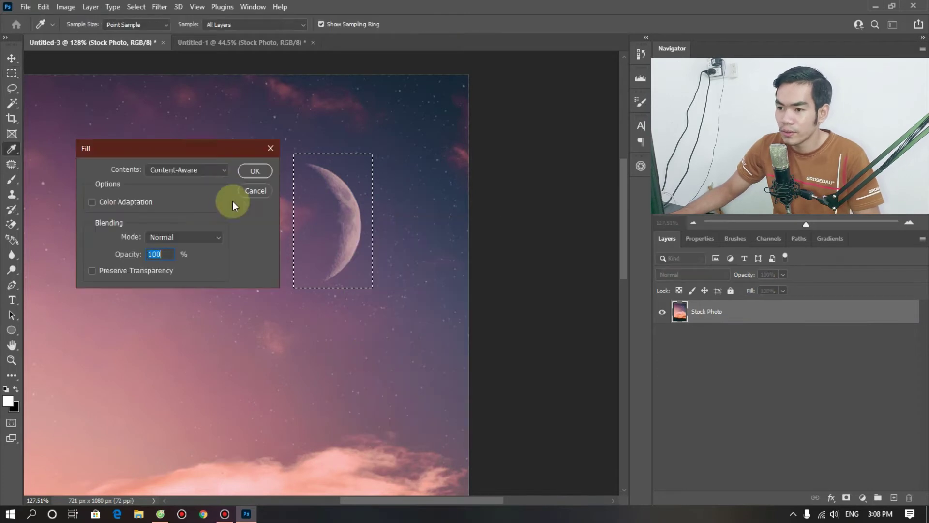
click(93, 202)
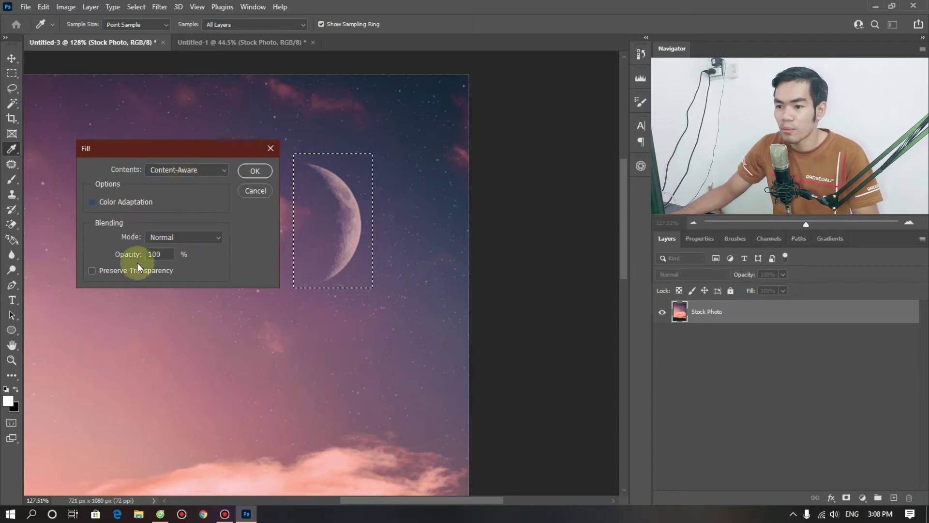
click(93, 203)
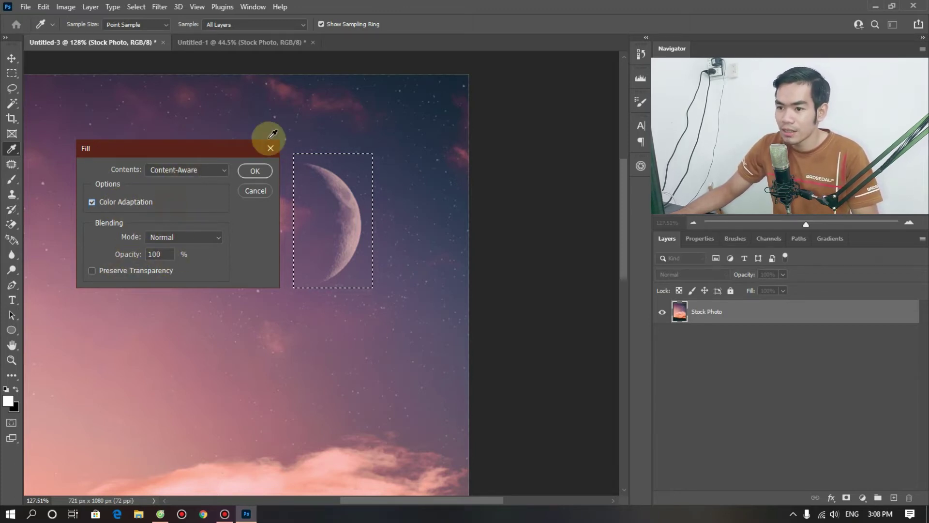
click(121, 203)
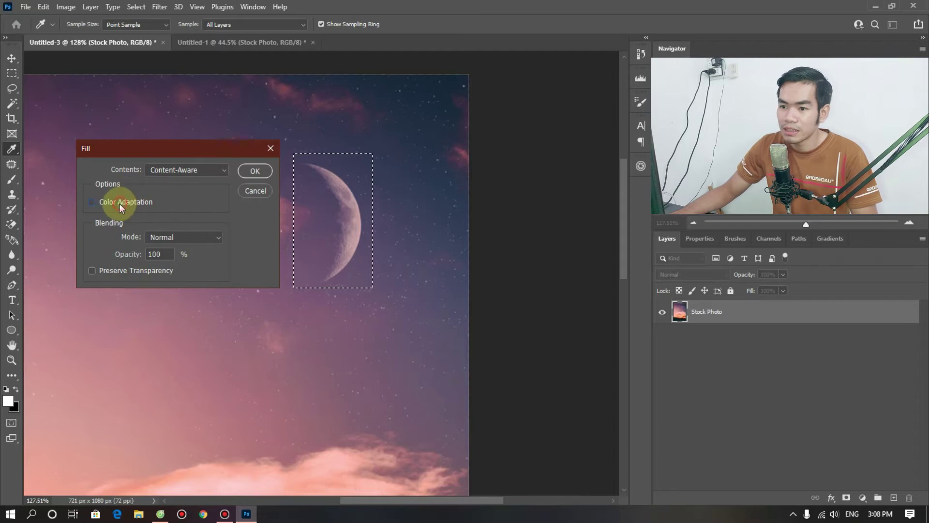
click(251, 173)
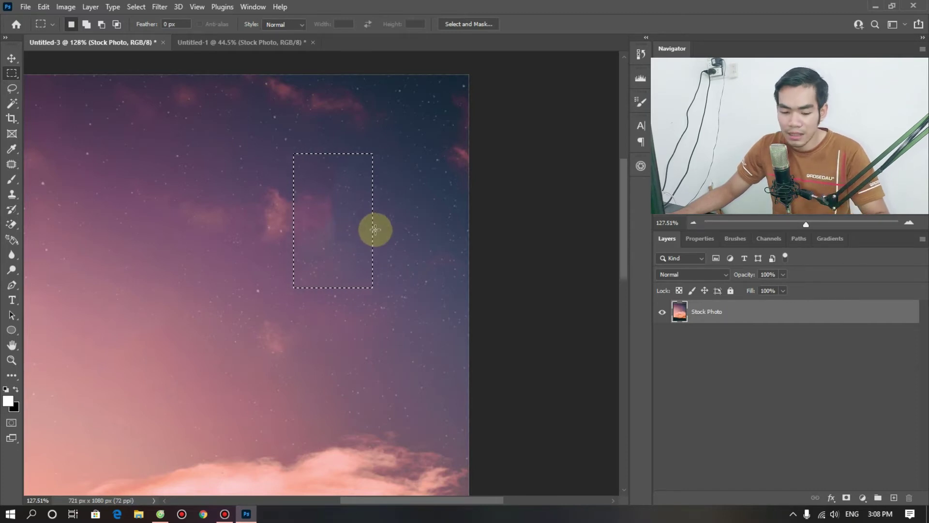
Scroll around the sunset photo to inspect the moon fill result
scroll(373, 224, up, 3)
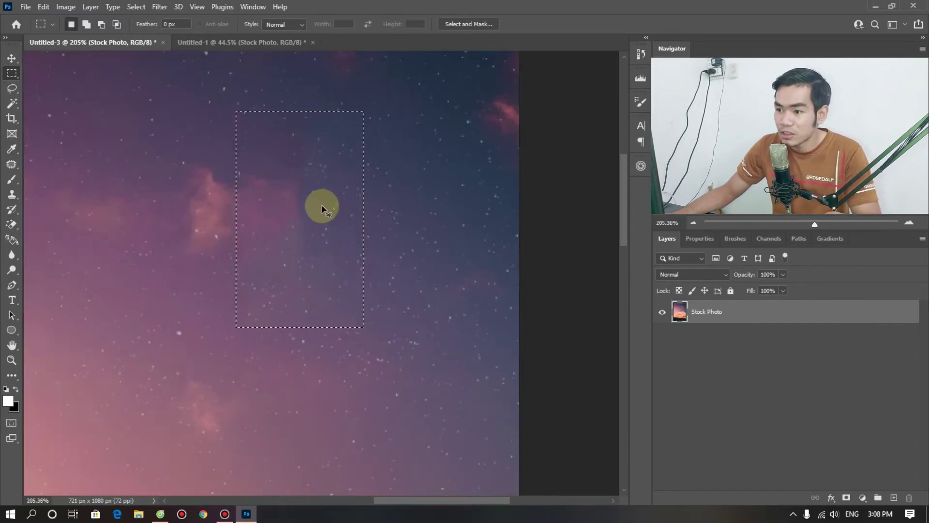
scroll(314, 215, down, 1)
scroll(311, 228, down, 1)
scroll(312, 232, up, 1)
scroll(339, 254, up, 2)
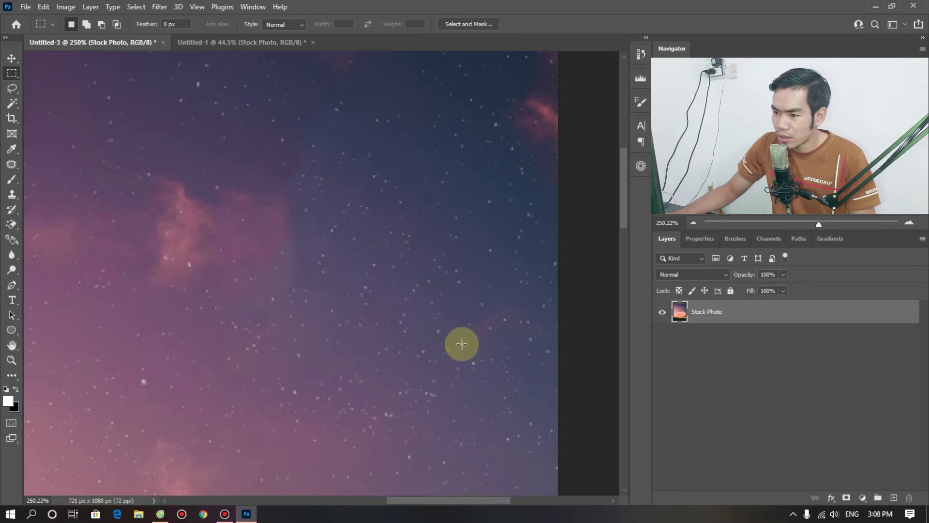
scroll(178, 280, down, 3)
scroll(159, 302, down, 2)
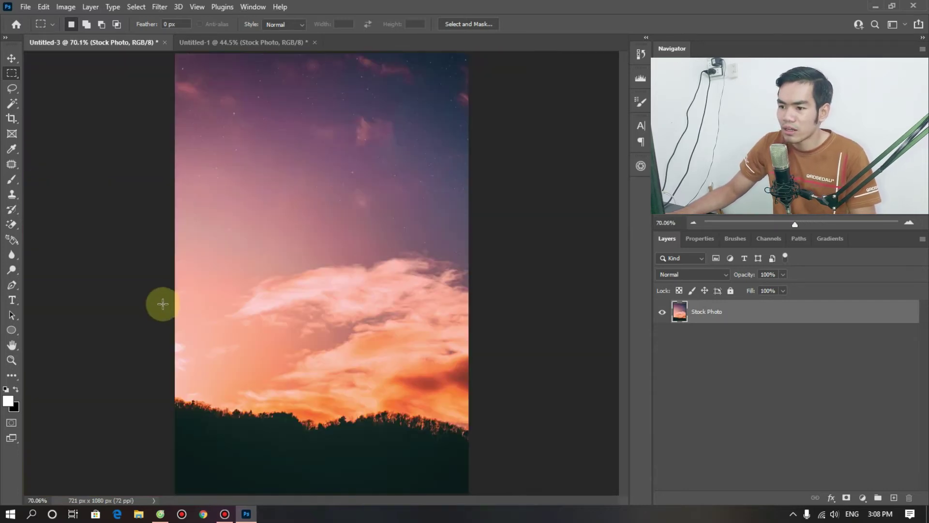
scroll(408, 79, up, 3)
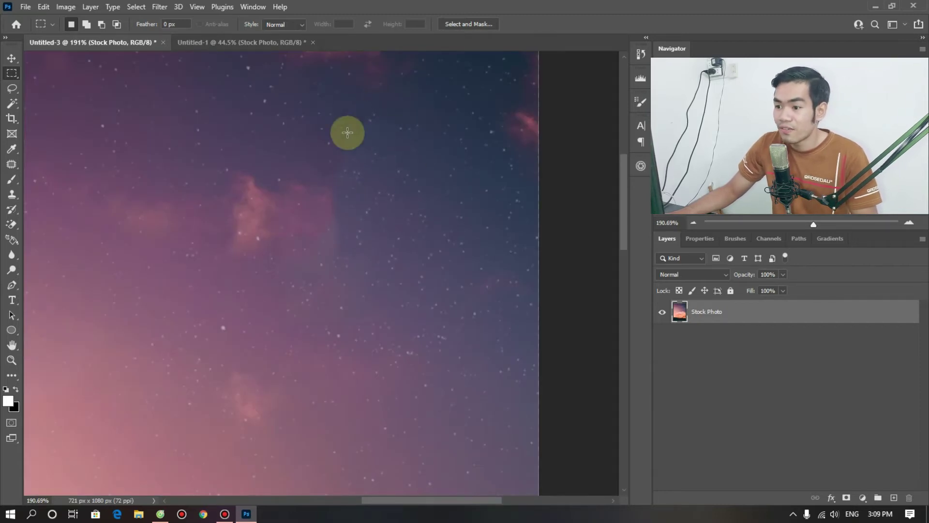
Undo the moon fill, reapply a Content-Aware Fill via Shift+F5, and deselect
key(ctrl+z)
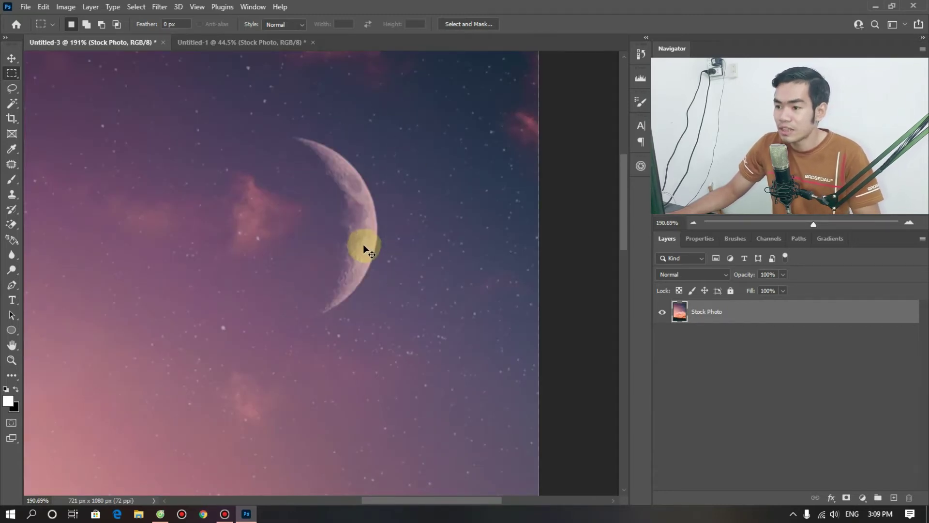
key(shift+F5)
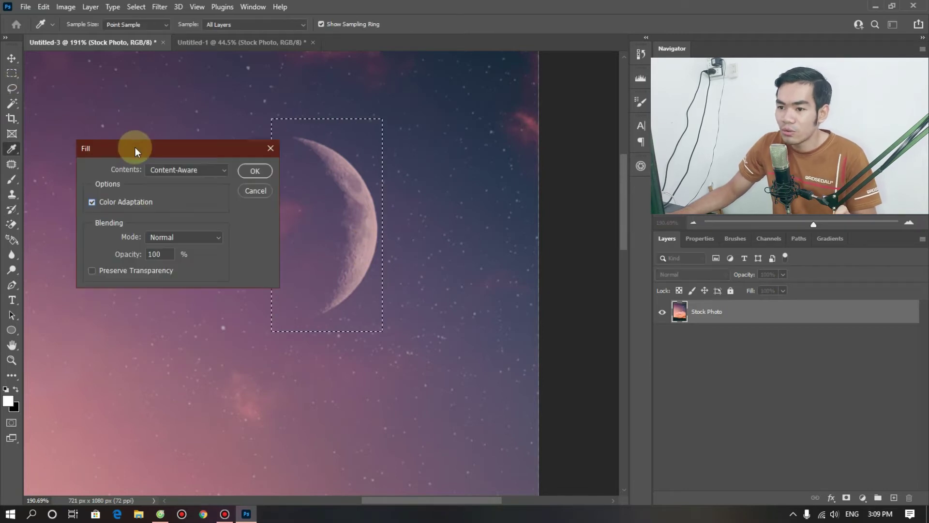
mouse_move(135, 147)
mouse_down()
mouse_move(125, 132)
mouse_move(148, 119)
mouse_up()
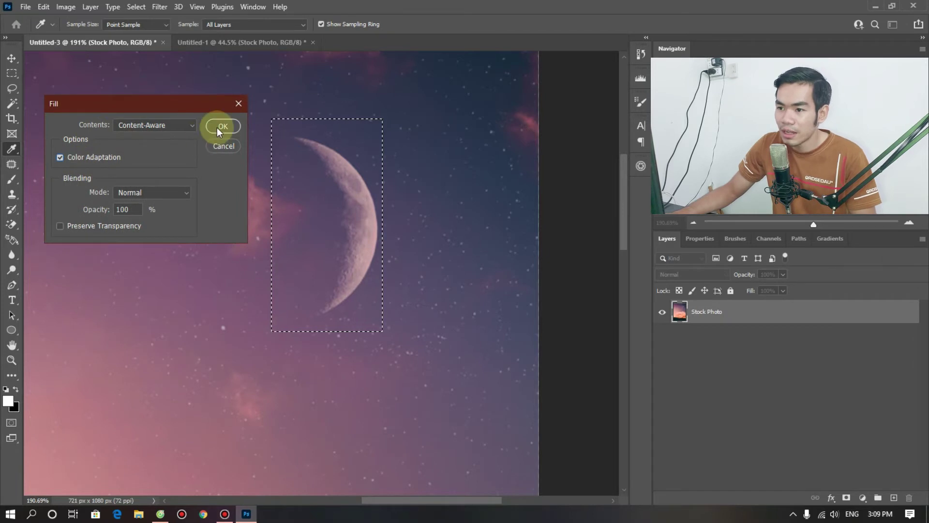
click(219, 127)
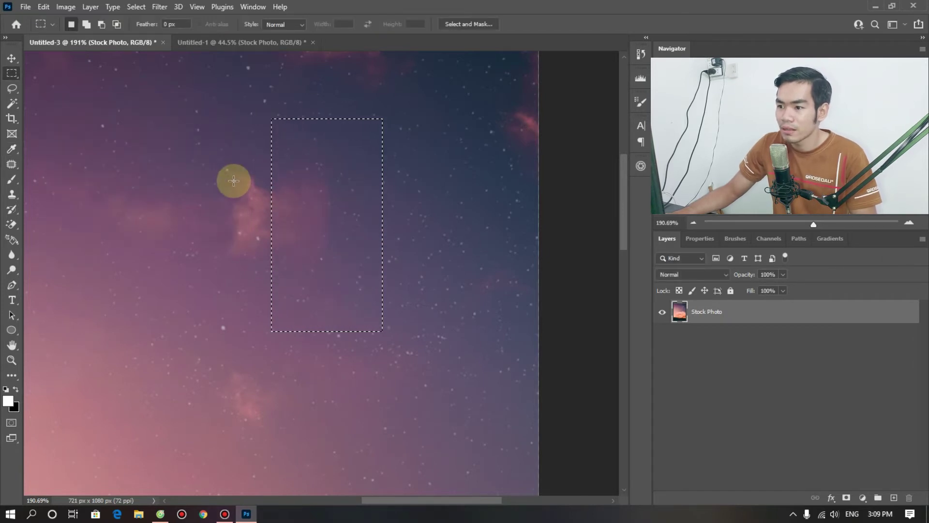
key(ctrl+d)
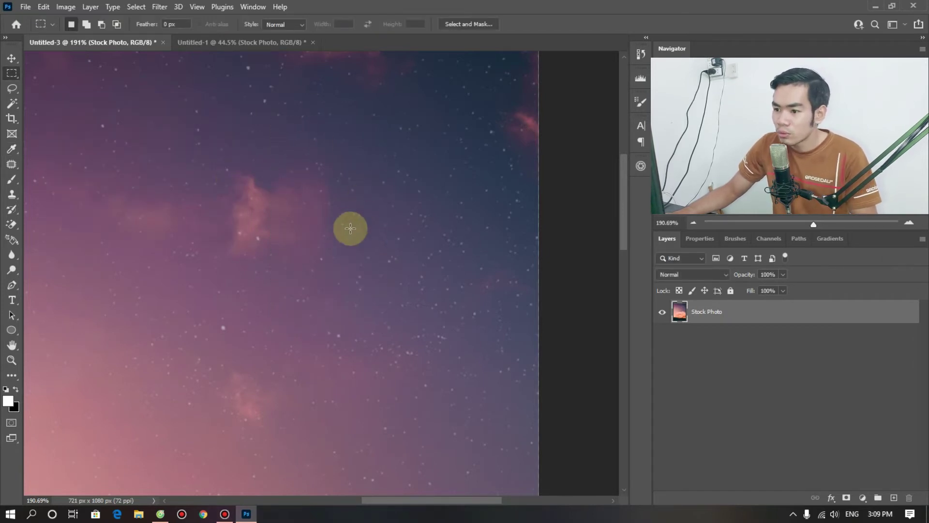
scroll(322, 268, down, 3)
scroll(324, 274, up, 4)
scroll(349, 198, down, 2)
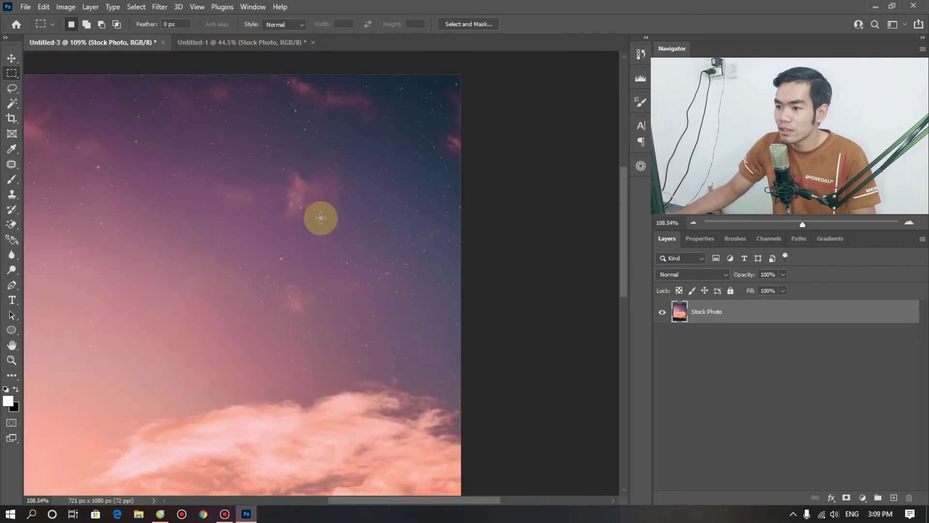
scroll(224, 265, down, 2)
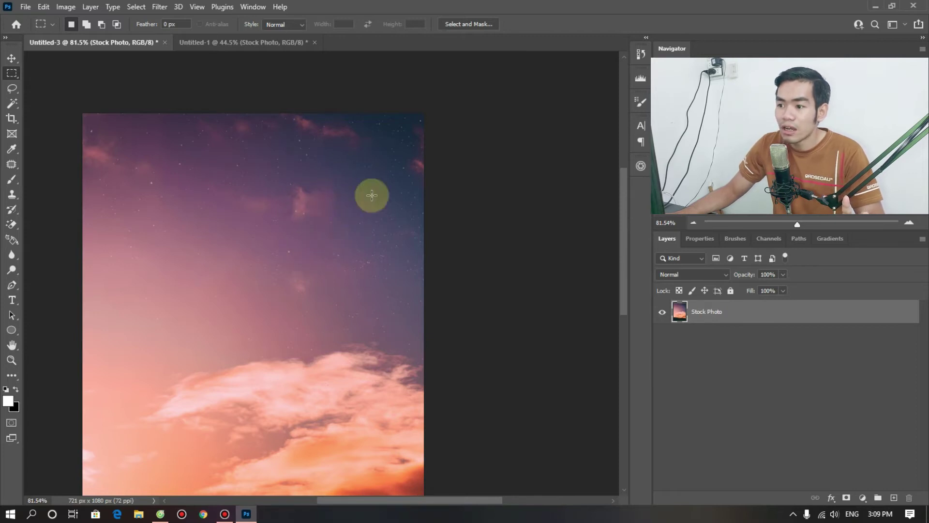
scroll(349, 218, up, 1)
scroll(368, 216, up, 4)
scroll(338, 242, up, 1)
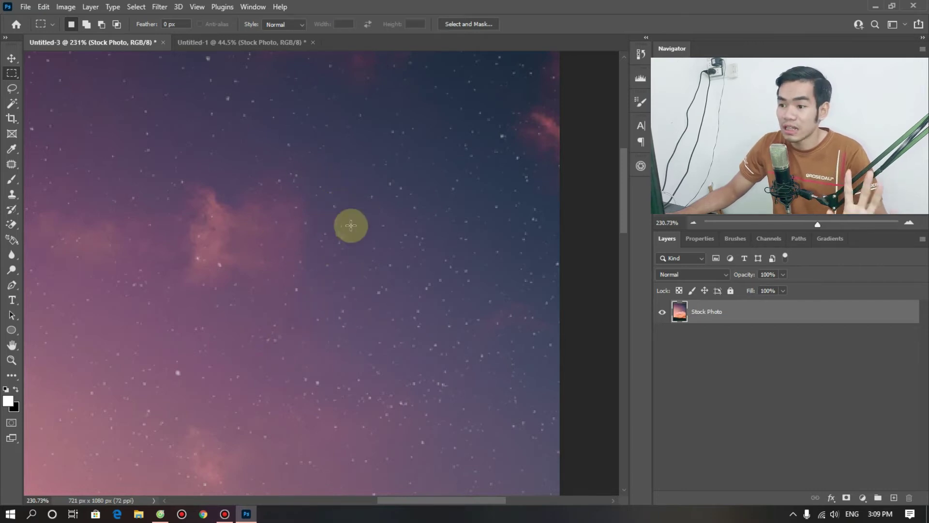
scroll(321, 272, down, 3)
scroll(322, 270, up, 1)
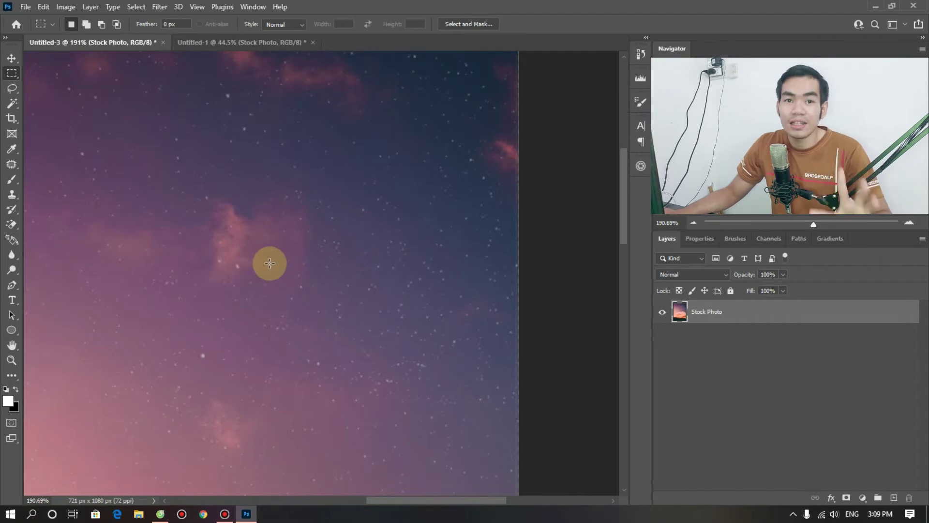
scroll(247, 260, down, 2)
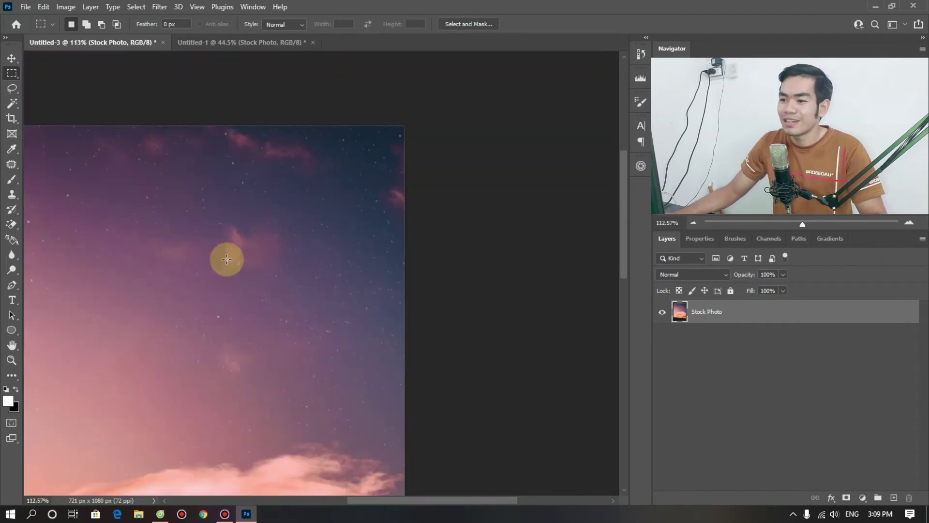
scroll(224, 257, down, 2)
scroll(243, 336, down, 1)
scroll(306, 280, up, 1)
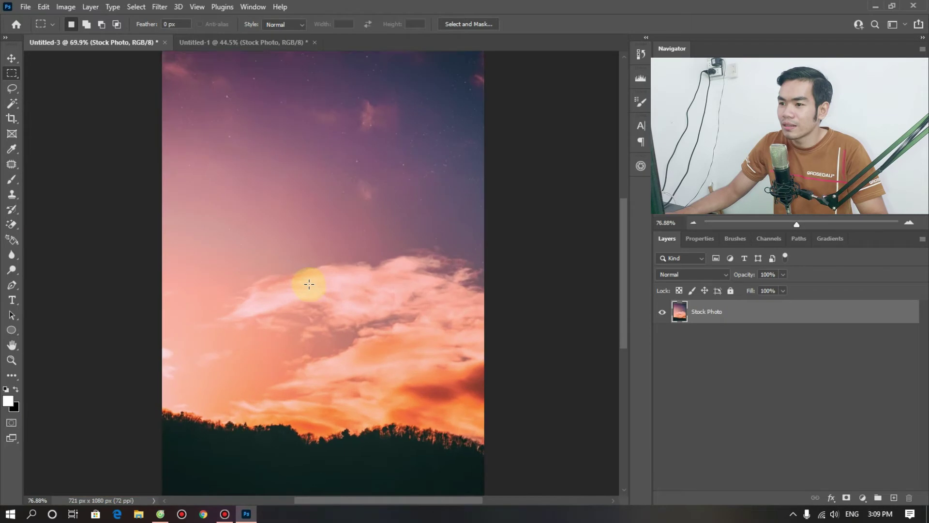
scroll(304, 276, down, 1)
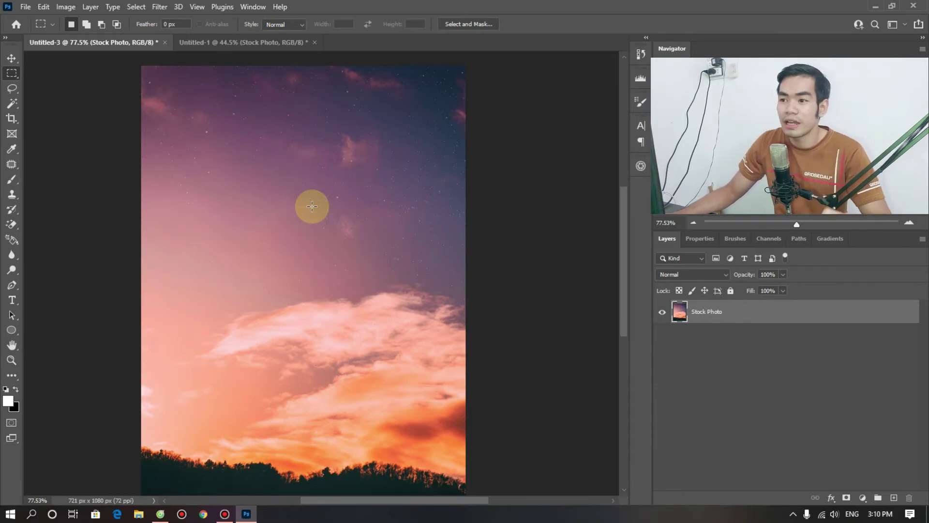
Switch to the Untitled-1 document with the airliner over the city skyline
click(231, 42)
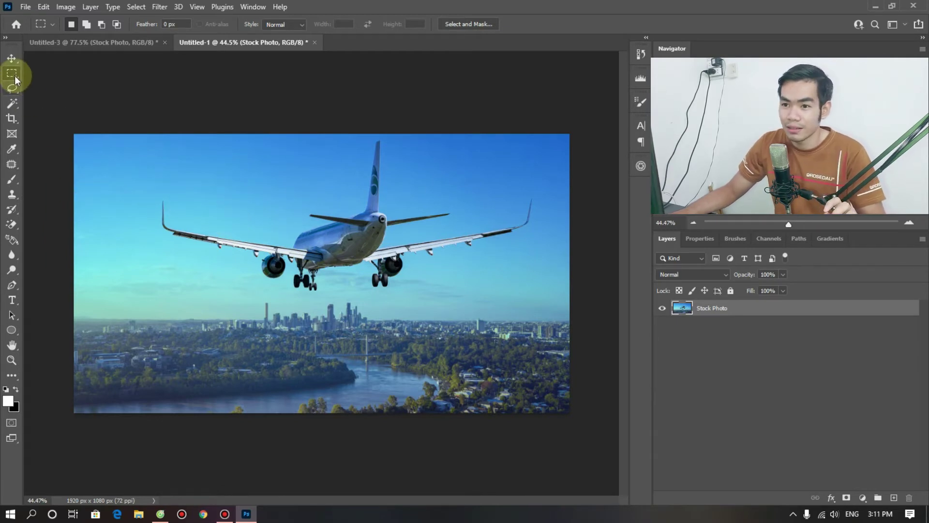
Marquee-select the airliner and apply a Content-Aware Fill over it
drag(149, 142, 538, 269)
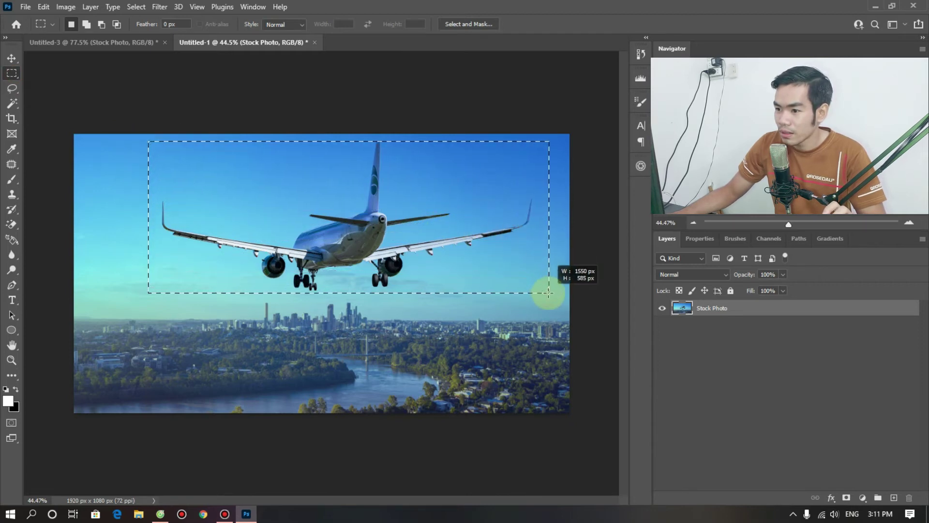
drag(538, 269, 552, 296)
right_click(342, 196)
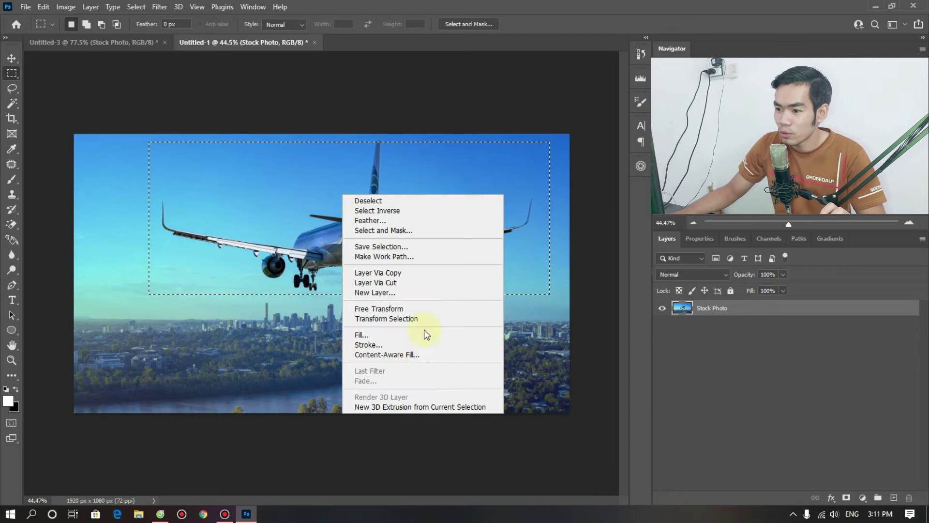
click(382, 333)
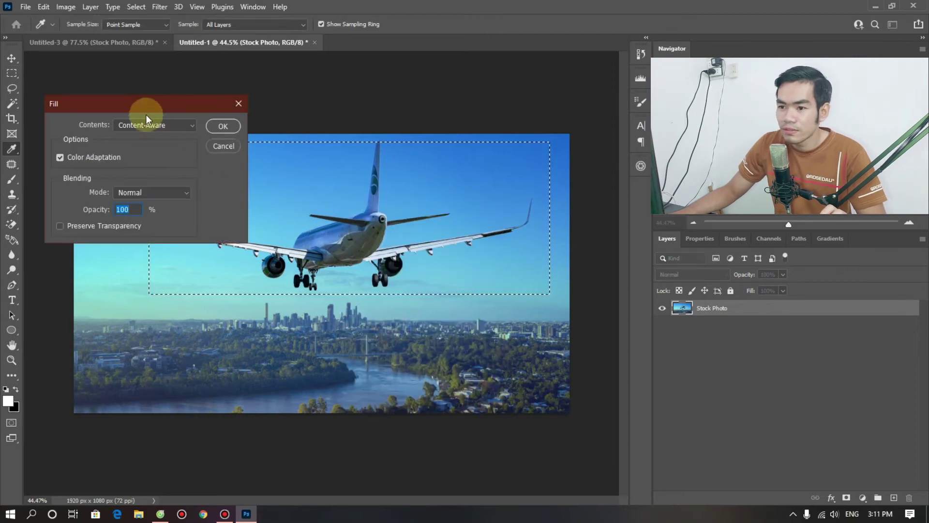
drag(128, 108, 136, 103)
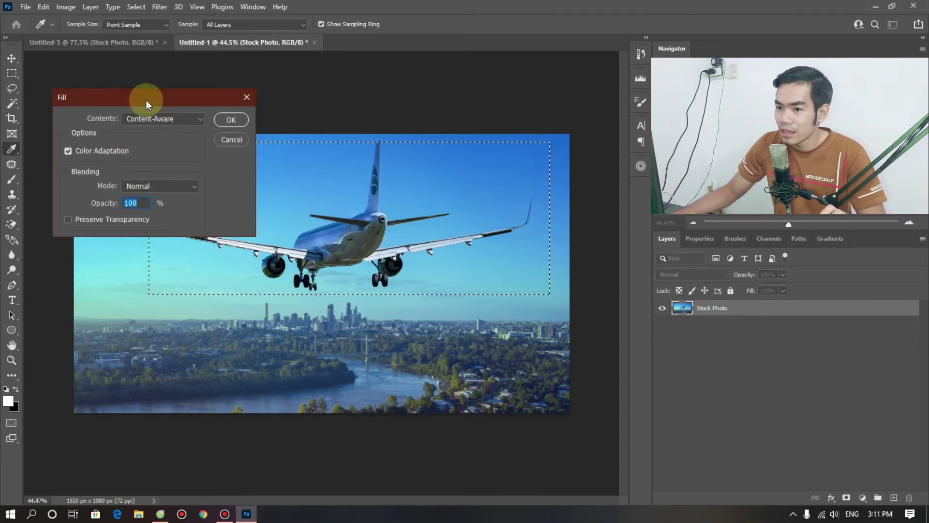
click(231, 120)
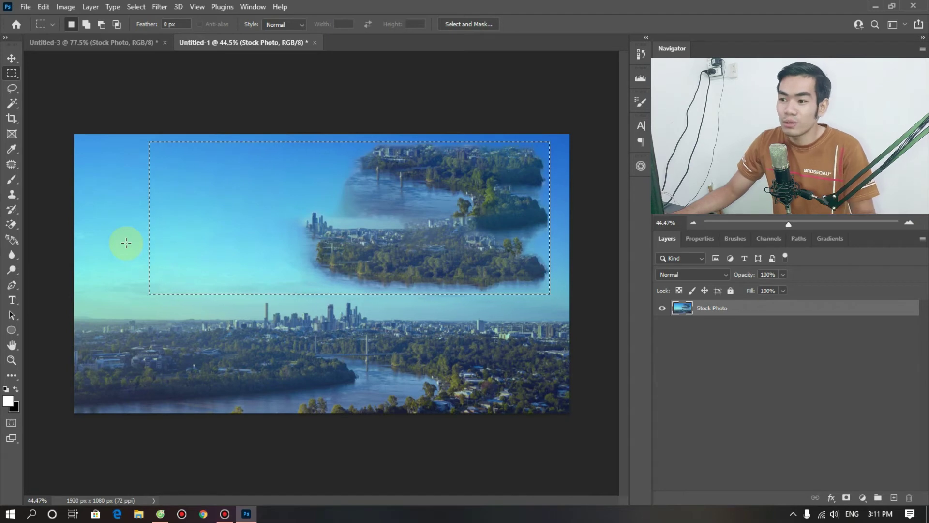
Undo the Content-Aware Fill with Ctrl+Z to restore the airliner
key(ctrl+z)
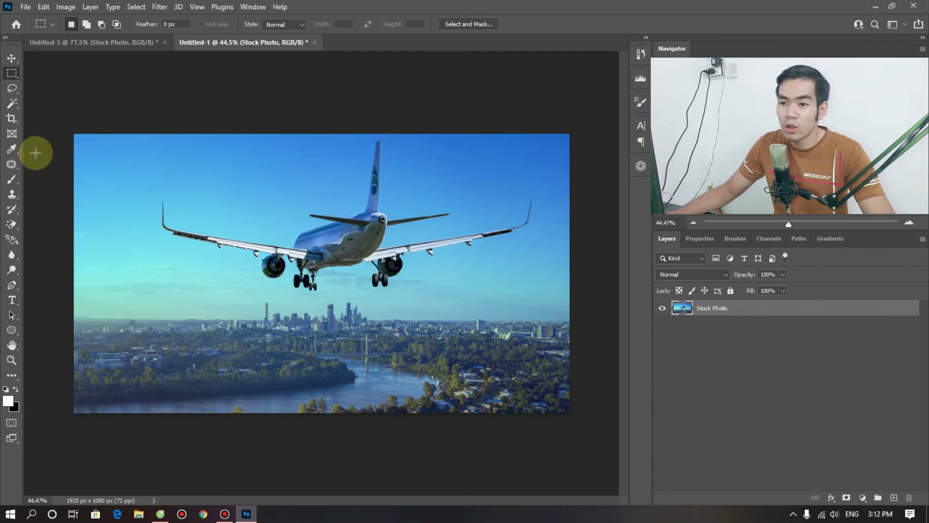
Choose the Patch Tool from the healing tools flyout
click(14, 166)
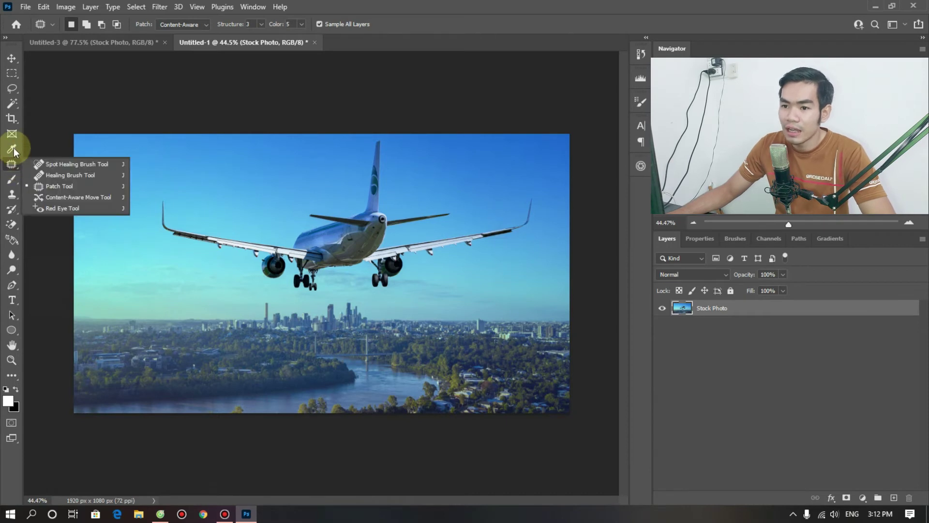
click(12, 166)
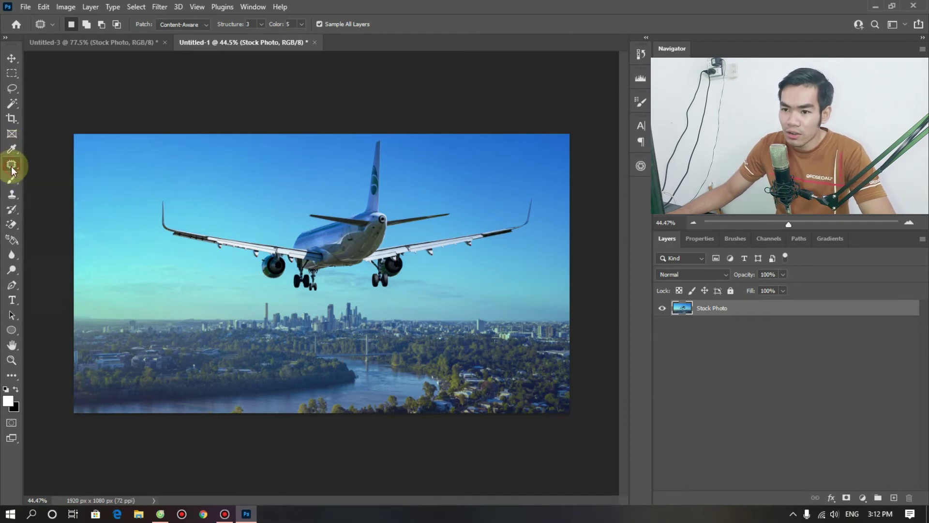
right_click(13, 165)
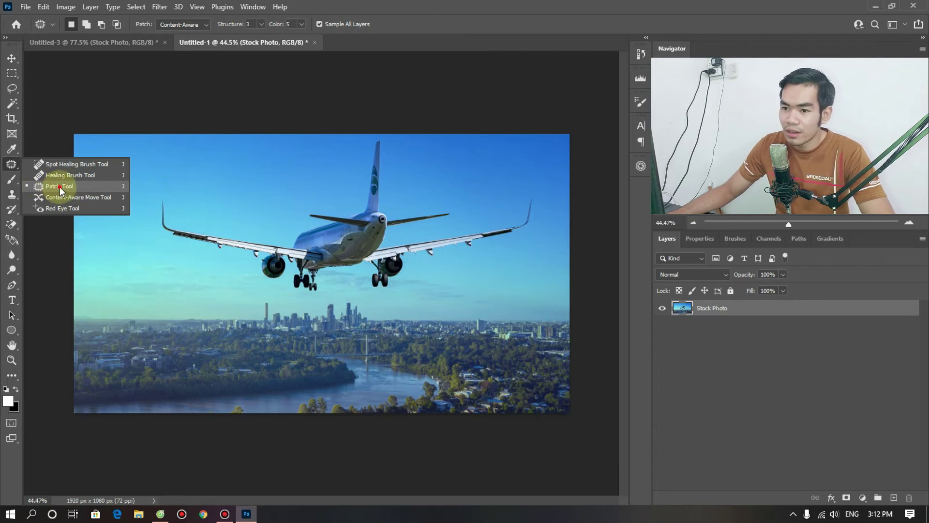
click(60, 187)
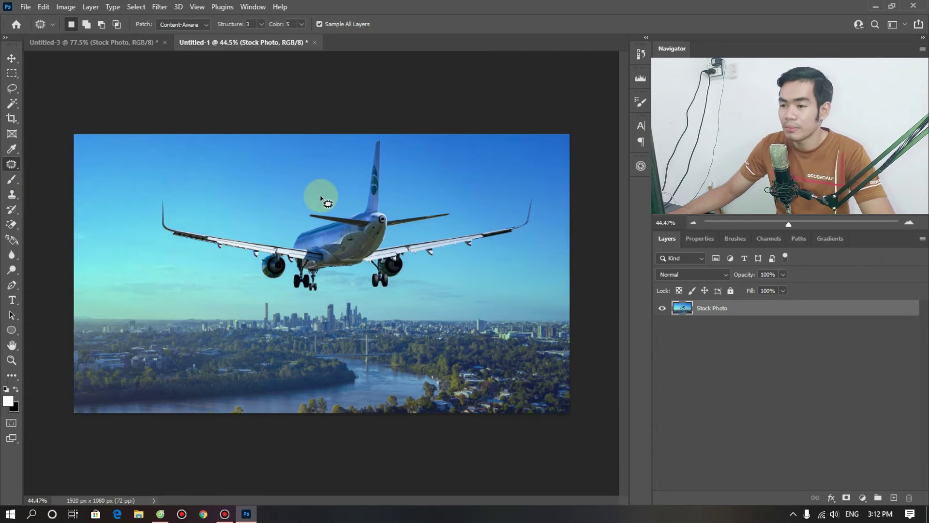
Set the Patch mode to Content-Aware after comparing it with Normal
click(184, 25)
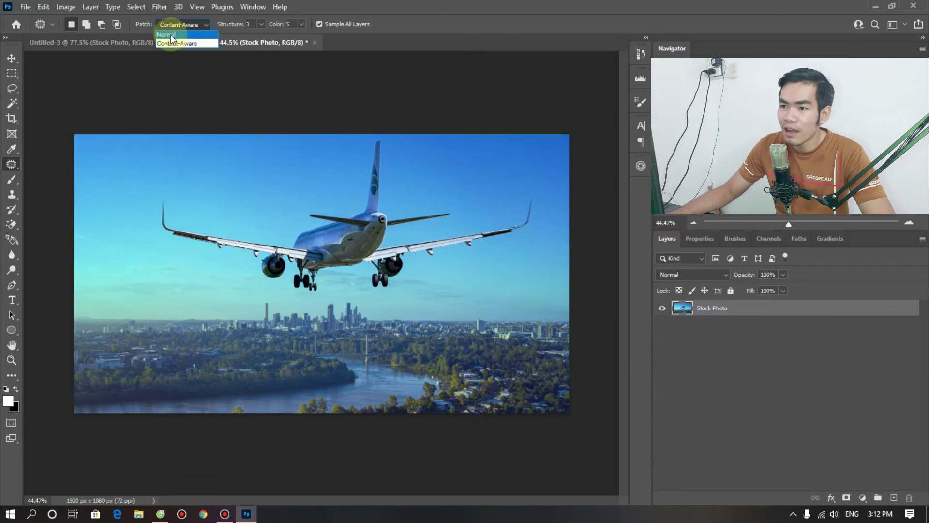
click(171, 36)
click(179, 24)
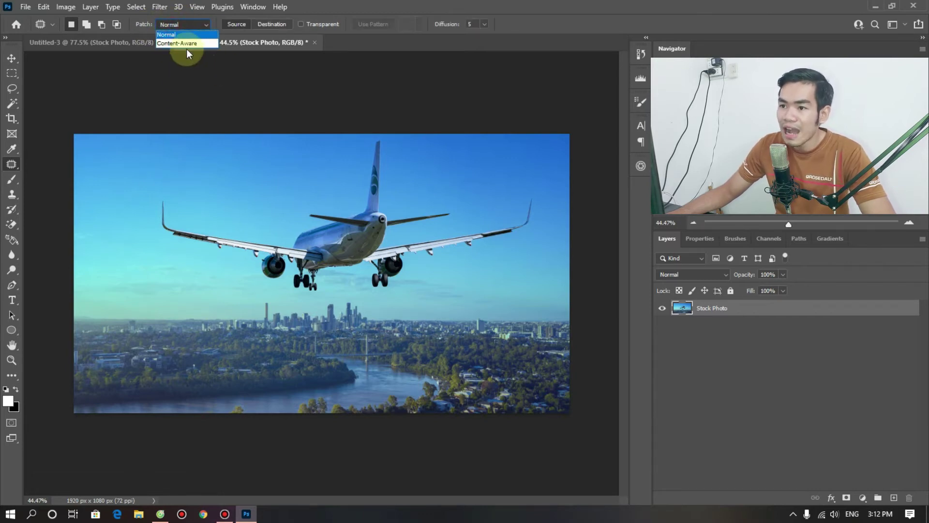
click(173, 43)
click(183, 24)
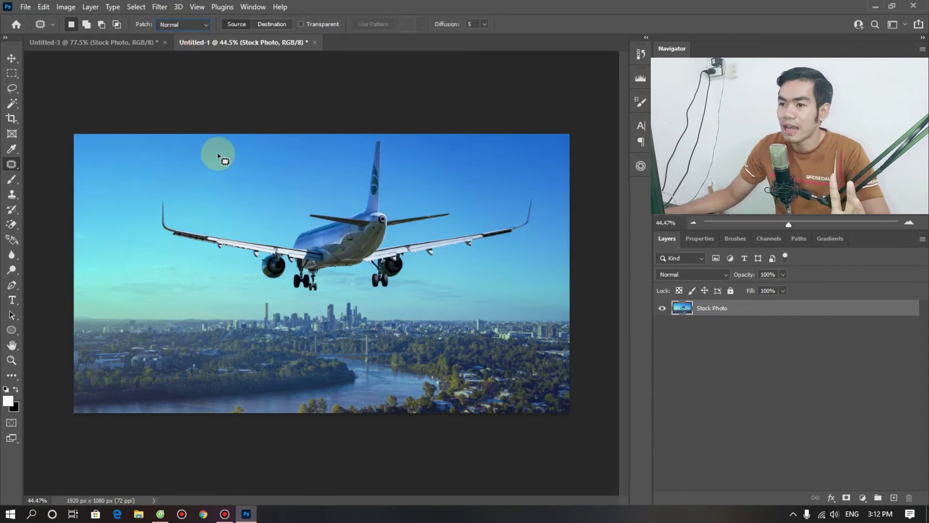
click(177, 24)
click(186, 43)
click(180, 27)
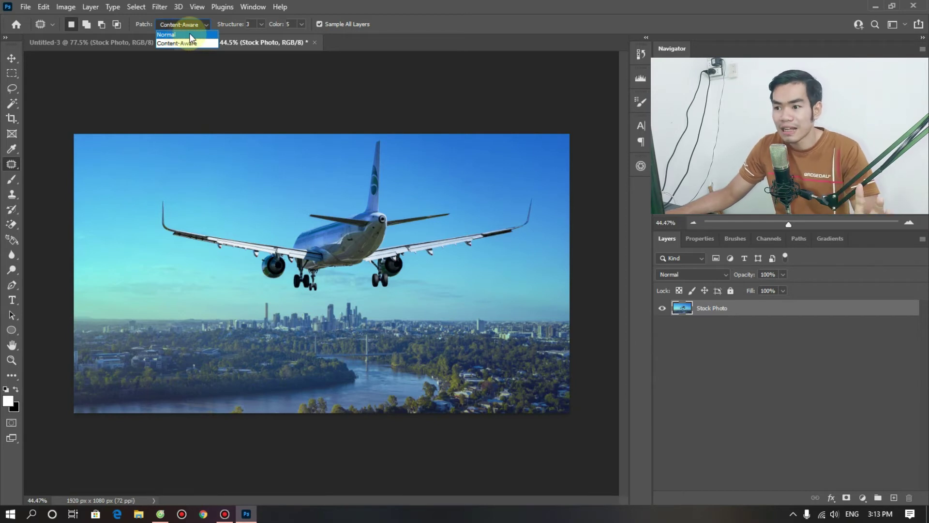
click(190, 35)
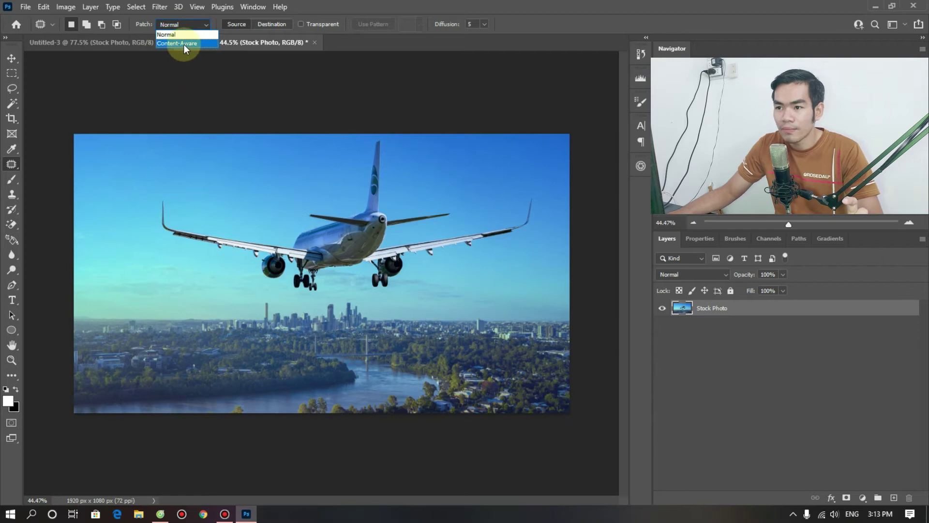
click(184, 44)
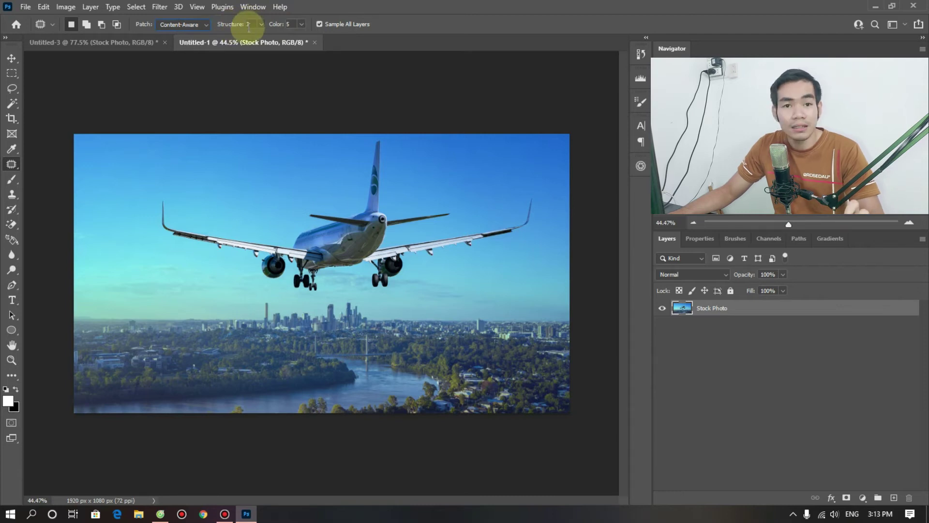
Set the Patch Color adaptation to 5 and keep the Patch tool active
drag(284, 27, 292, 25)
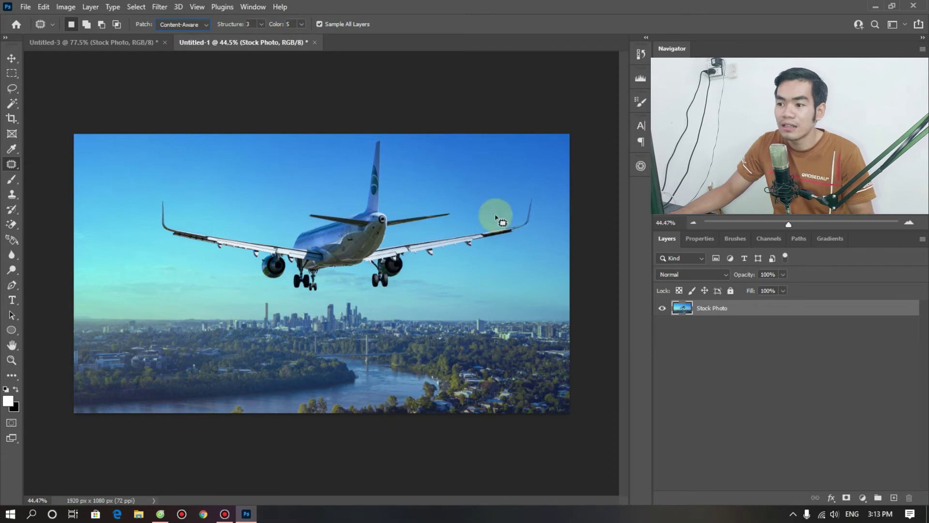
click(199, 24)
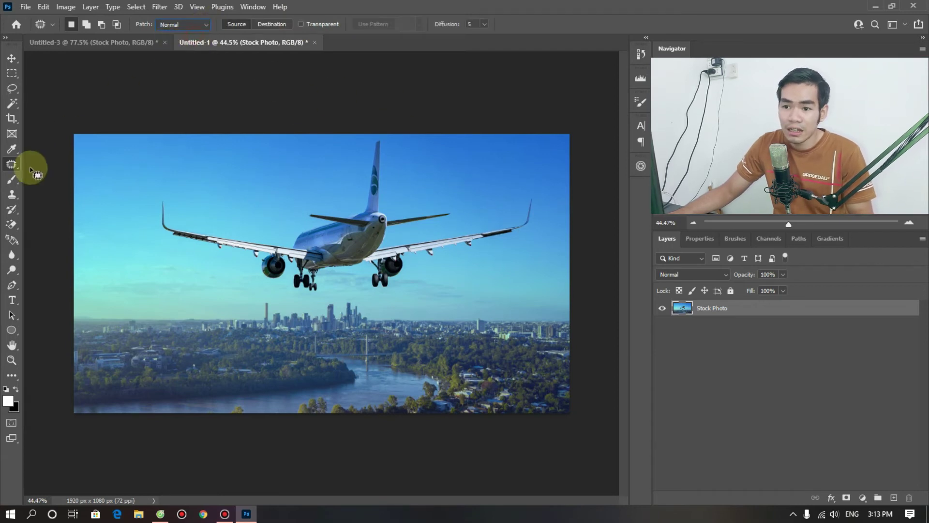
right_click(12, 164)
click(54, 187)
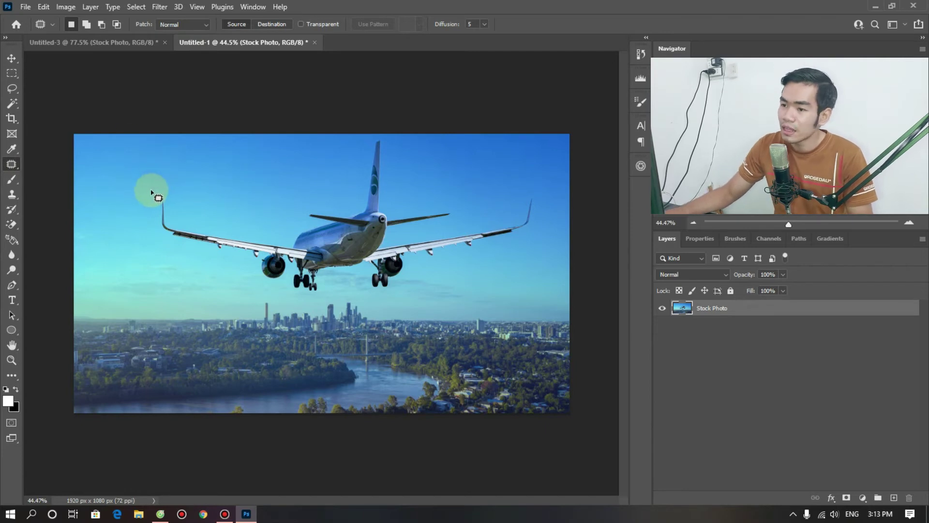
Lasso the airplane, drag the patch onto clean sky up-left, and deselect
click(159, 239)
mouse_move(158, 222)
mouse_down()
mouse_move(359, 178)
mouse_move(520, 193)
mouse_move(373, 294)
mouse_move(335, 280)
mouse_up()
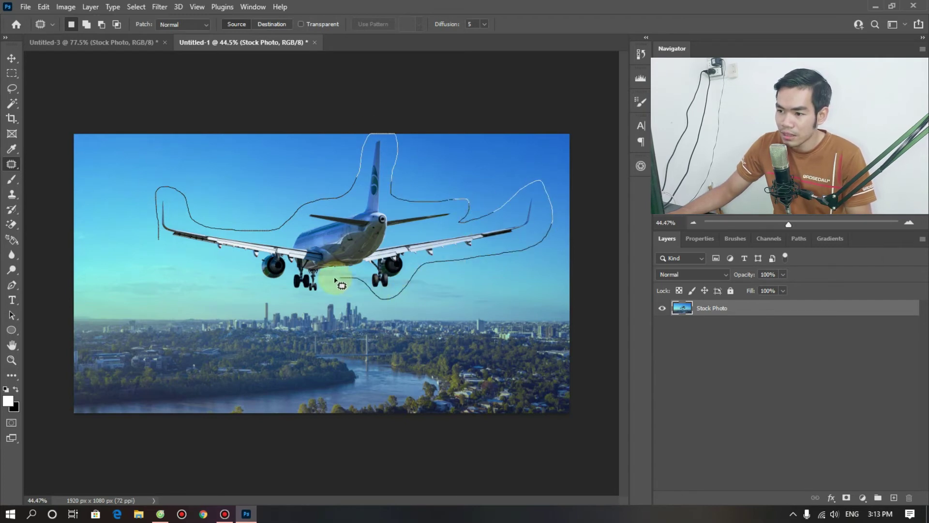
drag(157, 243, 143, 235)
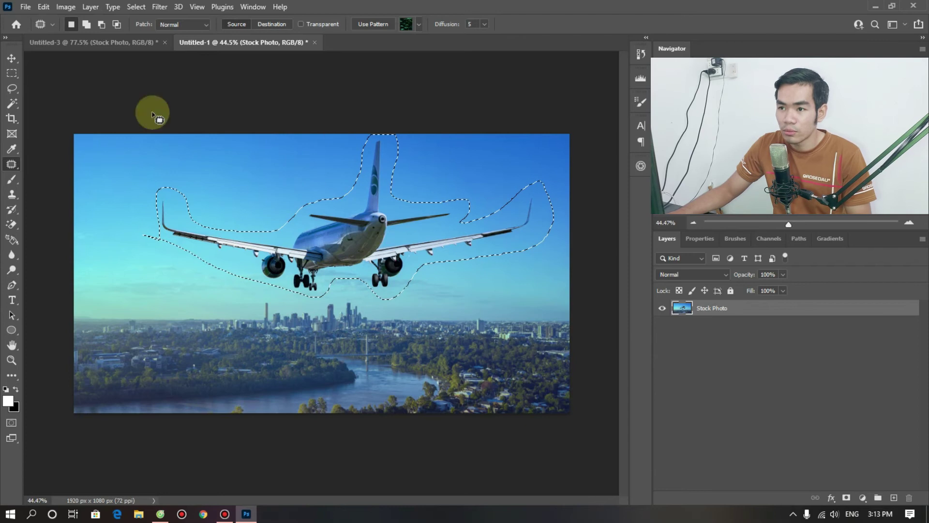
mouse_move(340, 248)
mouse_down()
mouse_move(315, 233)
mouse_move(269, 164)
mouse_up()
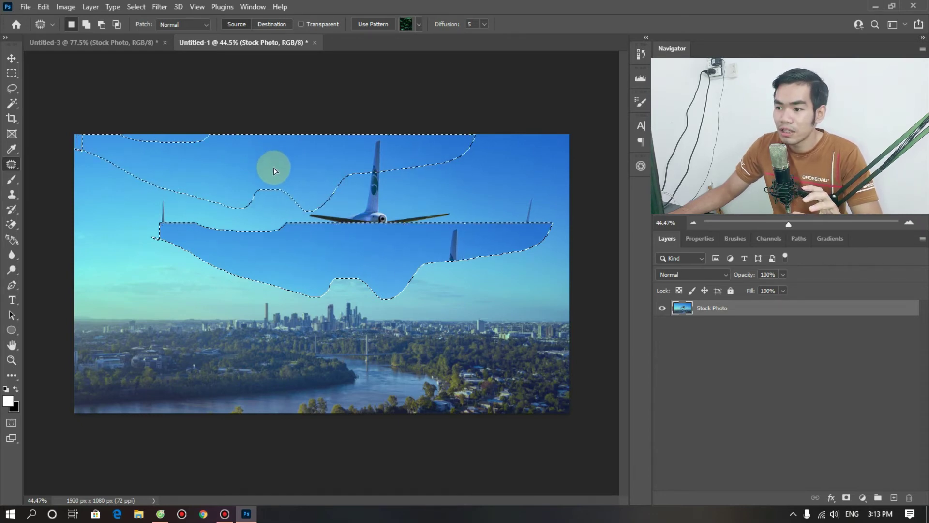
drag(272, 161, 270, 156)
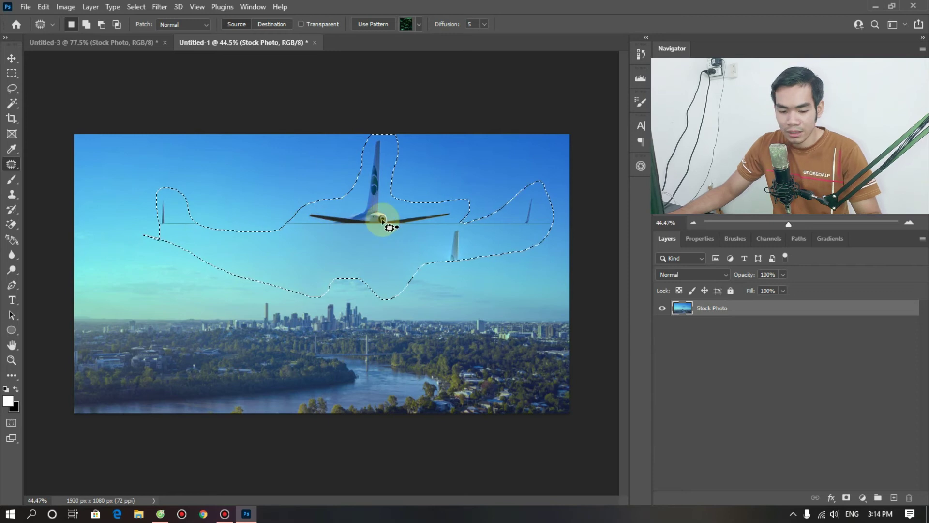
key(ctrl+d)
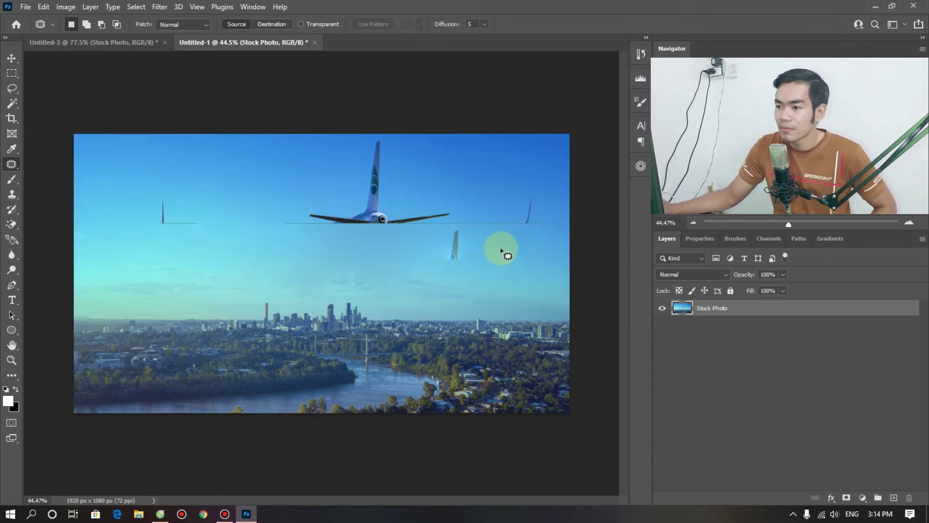
Patch the leftover left wingtip with nearby sky
click(173, 196)
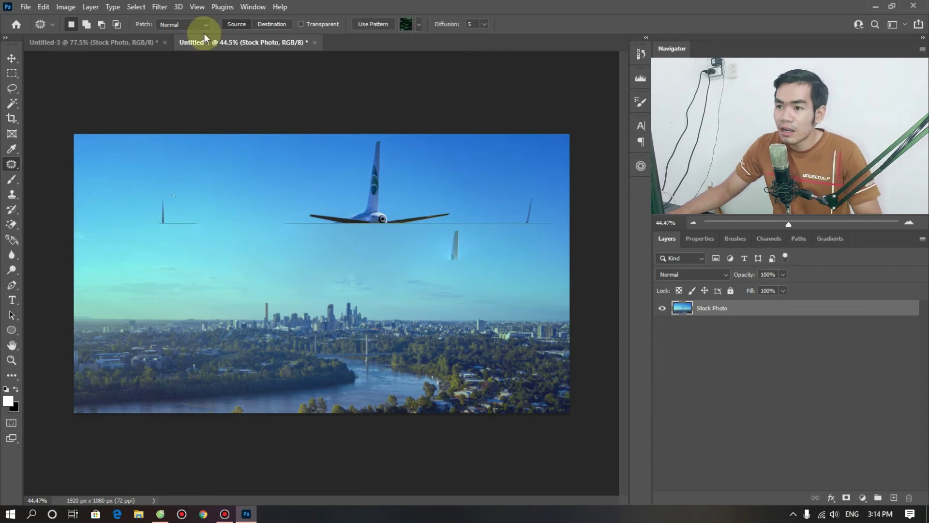
click(185, 27)
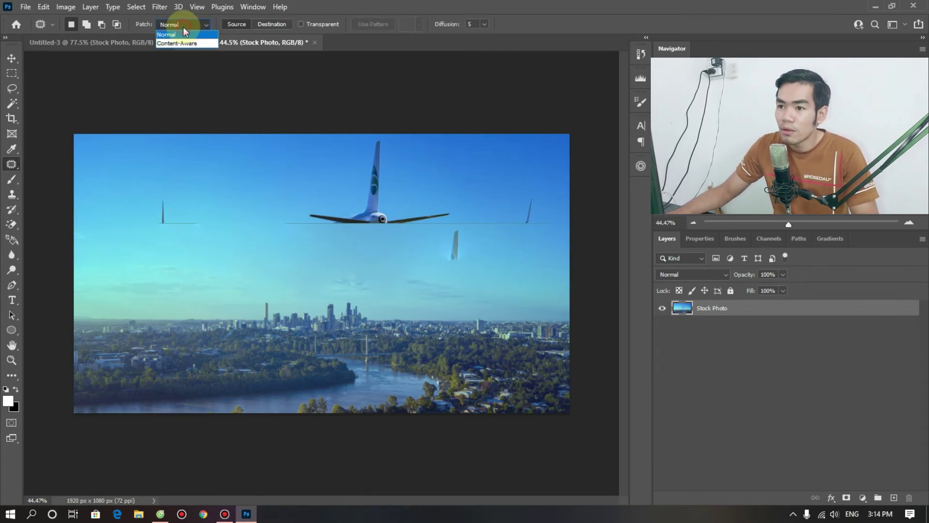
mouse_move(176, 194)
mouse_down()
mouse_move(202, 207)
mouse_move(162, 195)
mouse_up()
drag(238, 220, 242, 216)
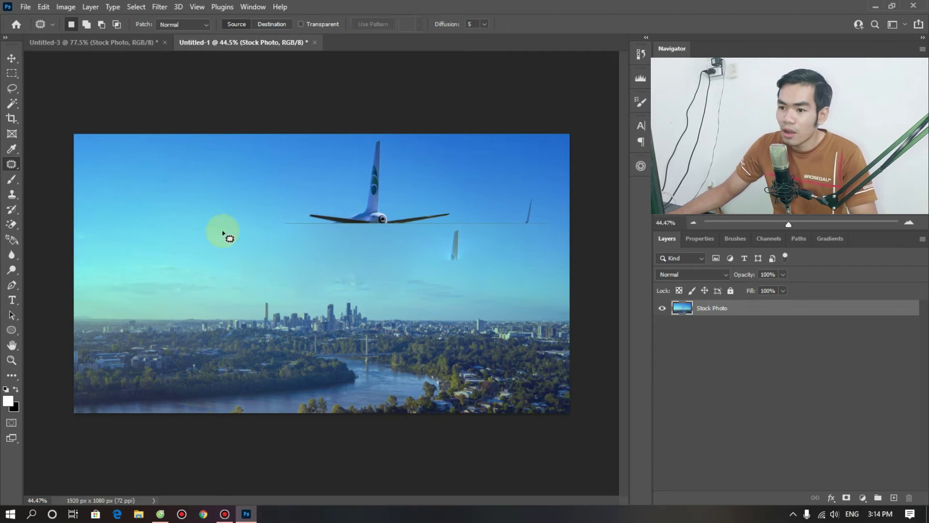
Patch the stray tail fragment and the remaining tail and wing with sky
scroll(208, 214, up, 2)
scroll(155, 214, down, 1)
scroll(213, 229, up, 1)
scroll(310, 225, down, 1)
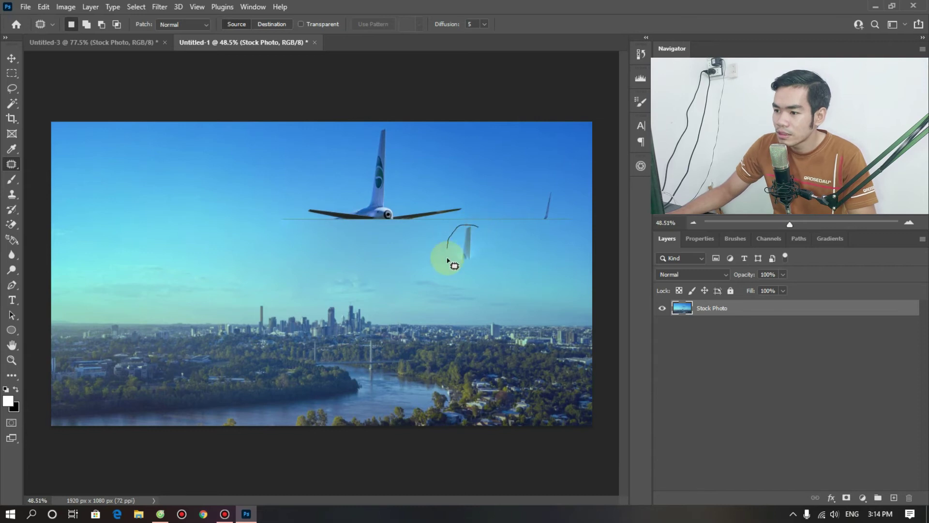
drag(472, 232, 473, 224)
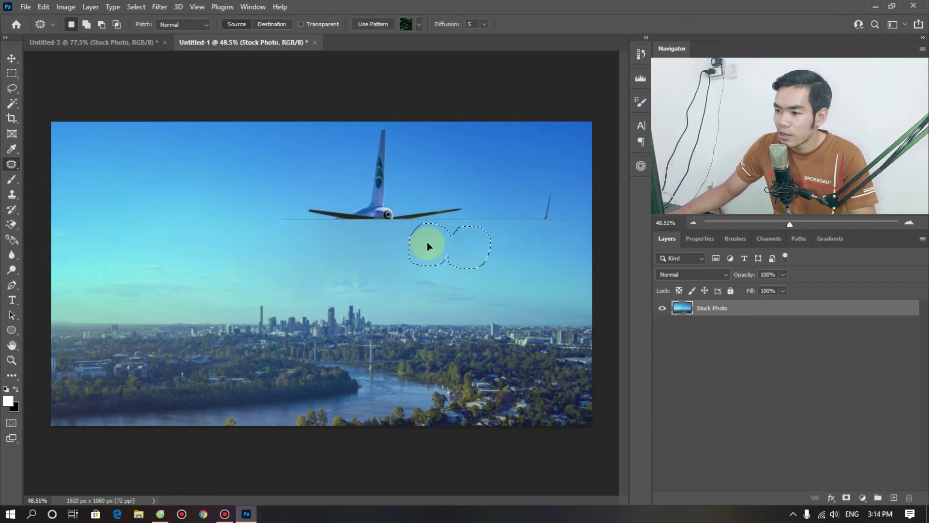
drag(483, 262, 484, 263)
key(ctrl+d)
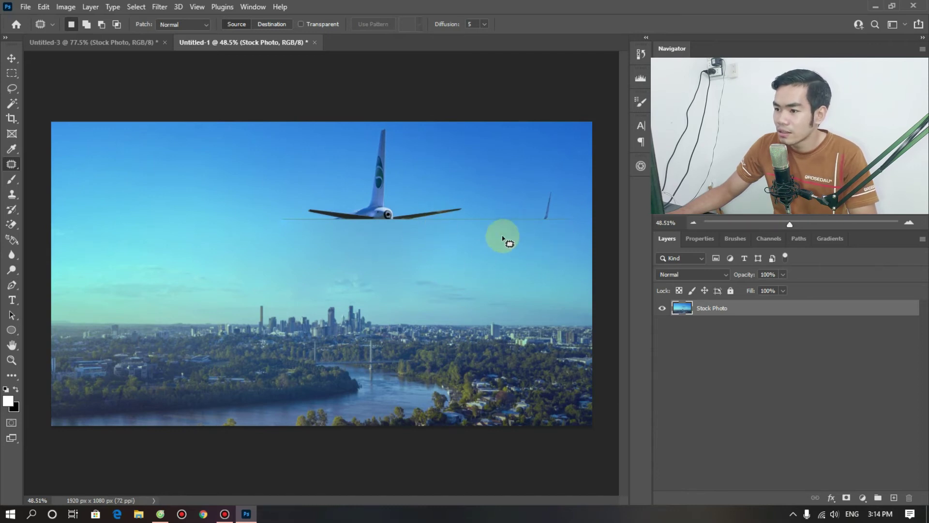
mouse_move(440, 227)
mouse_down()
mouse_move(474, 154)
mouse_move(393, 248)
mouse_move(545, 232)
mouse_move(581, 218)
mouse_up()
mouse_move(369, 218)
mouse_down()
mouse_move(248, 211)
mouse_move(197, 251)
mouse_move(215, 256)
mouse_up()
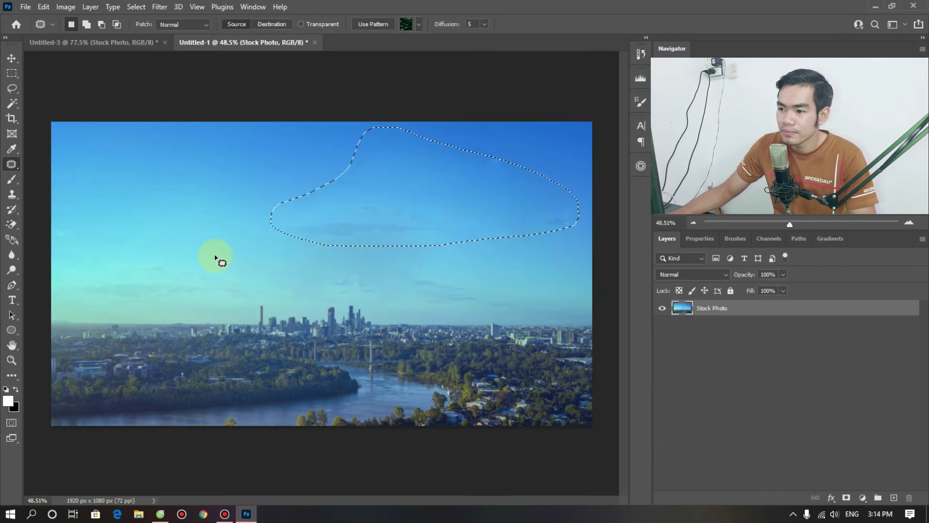
Deselect the patch and zoom out and in to review the sky
key(ctrl+d)
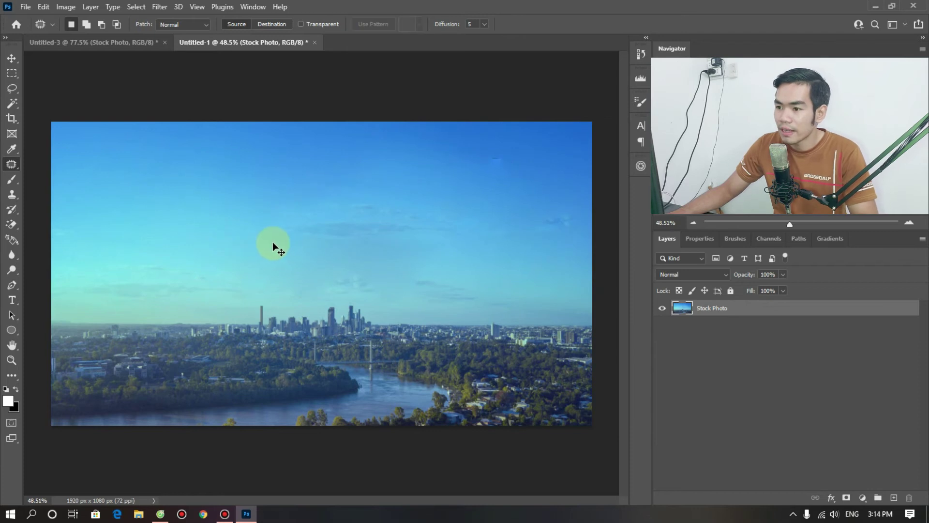
scroll(312, 253, down, 1)
scroll(314, 253, up, 1)
scroll(314, 253, down, 1)
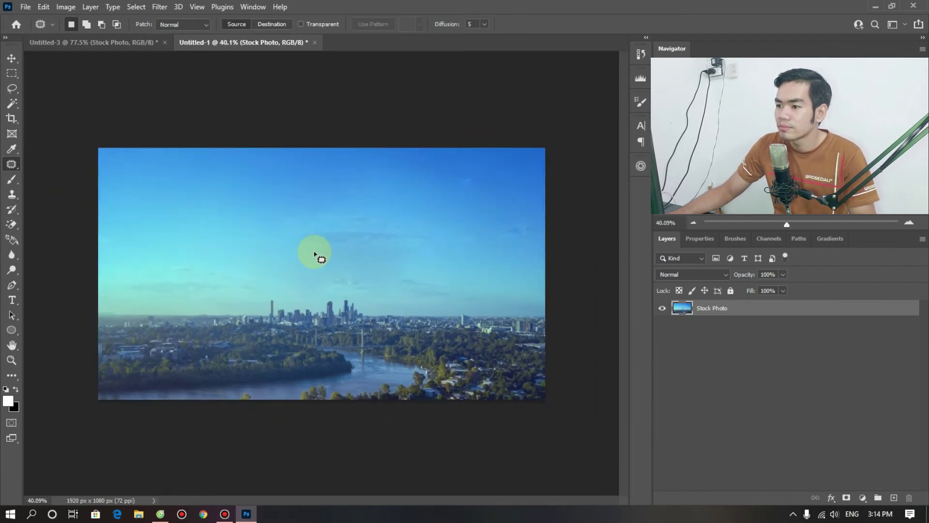
scroll(313, 253, up, 1)
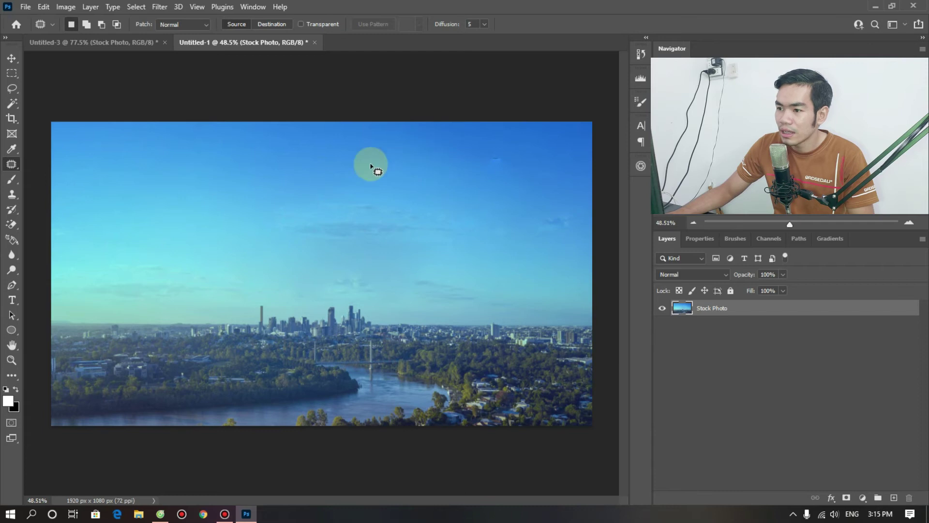
scroll(265, 194, down, 3)
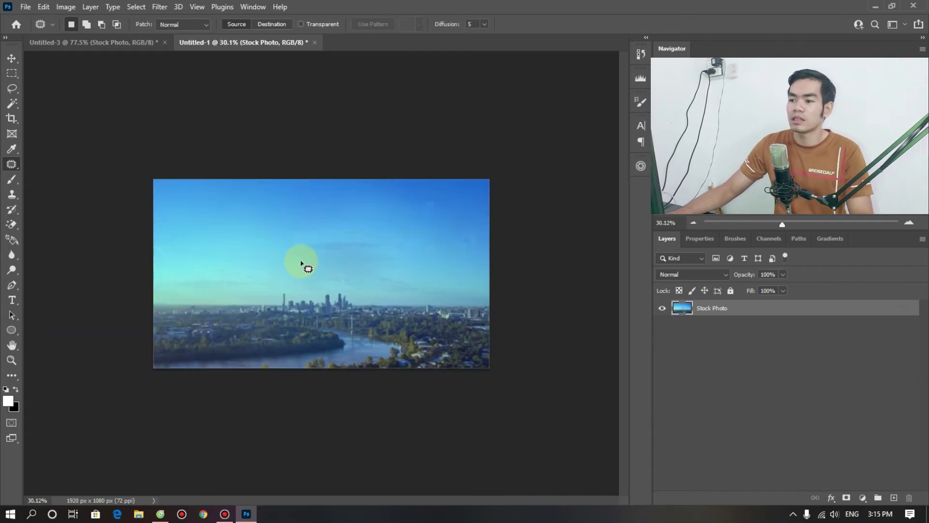
scroll(301, 262, up, 3)
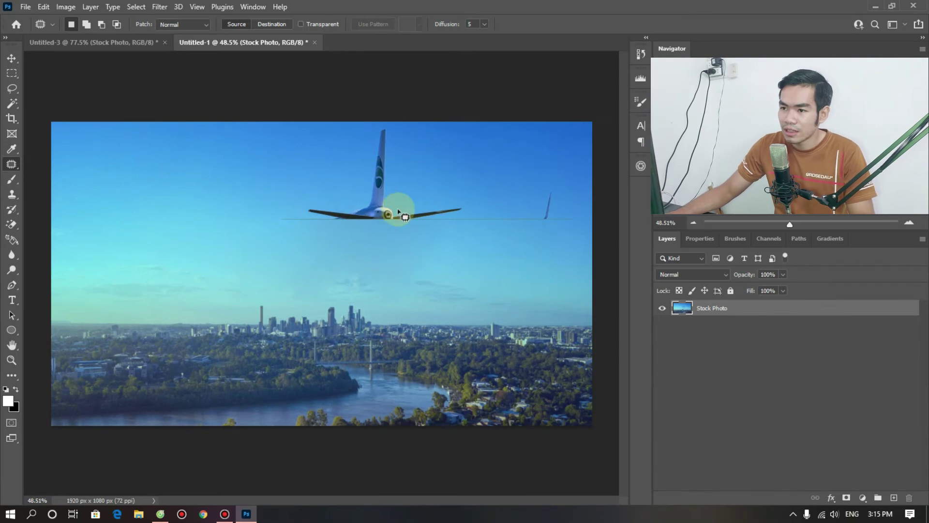
Switch the Patch mode to Content-Aware and outline the airplane's tail and wing remnants
click(185, 26)
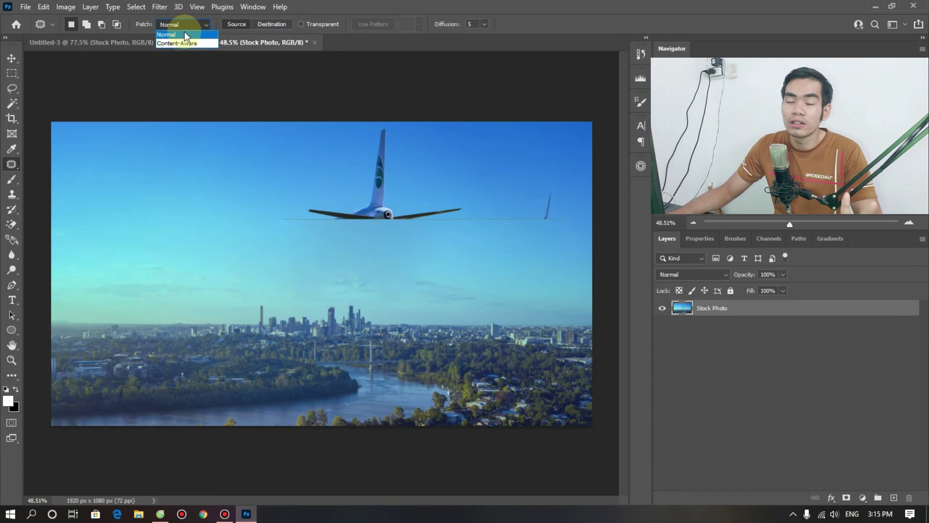
click(184, 44)
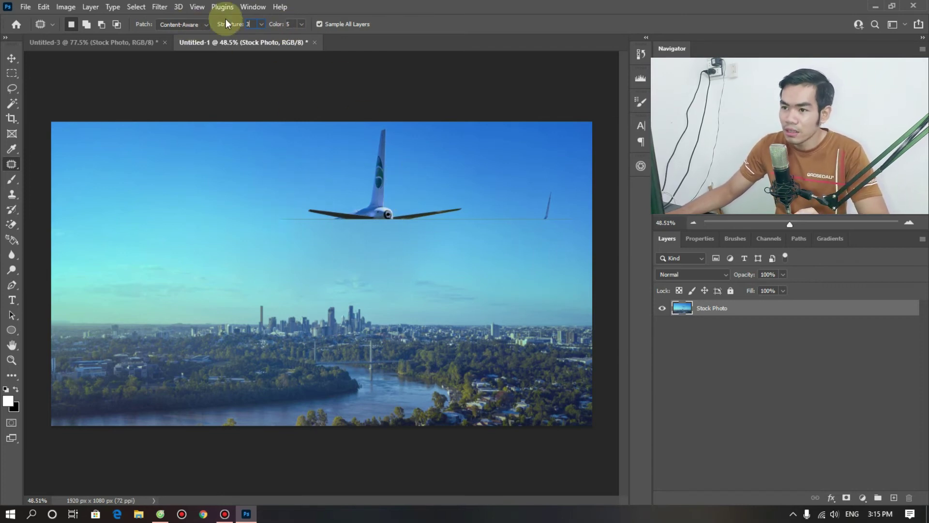
drag(380, 122, 389, 122)
click(382, 118)
mouse_move(381, 115)
mouse_down()
mouse_move(342, 232)
mouse_move(501, 202)
mouse_up()
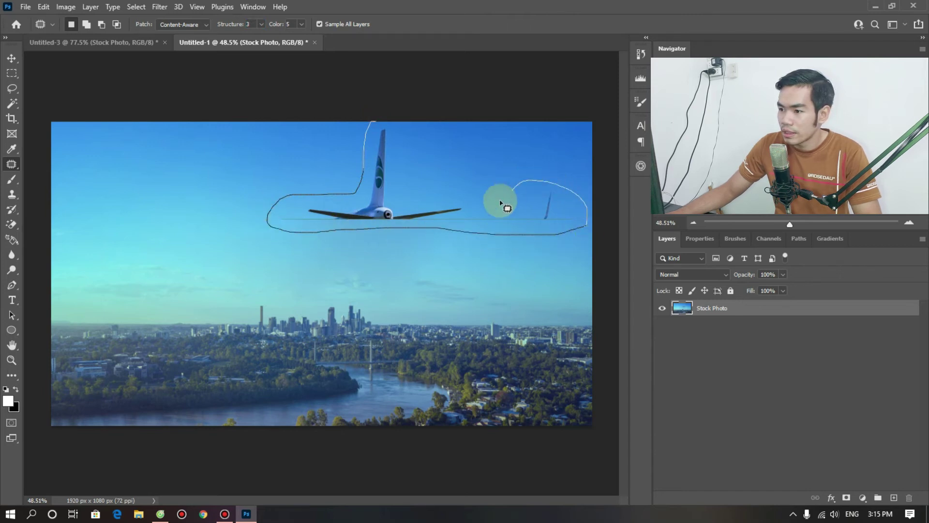
drag(503, 206, 378, 121)
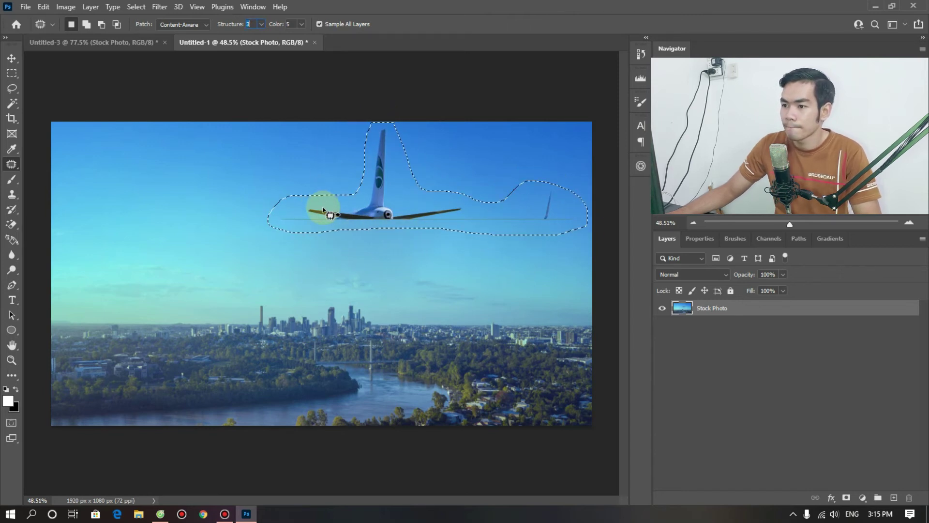
Drag the outlined airplane area onto clean sky and zoom to inspect the blend
drag(324, 209, 179, 245)
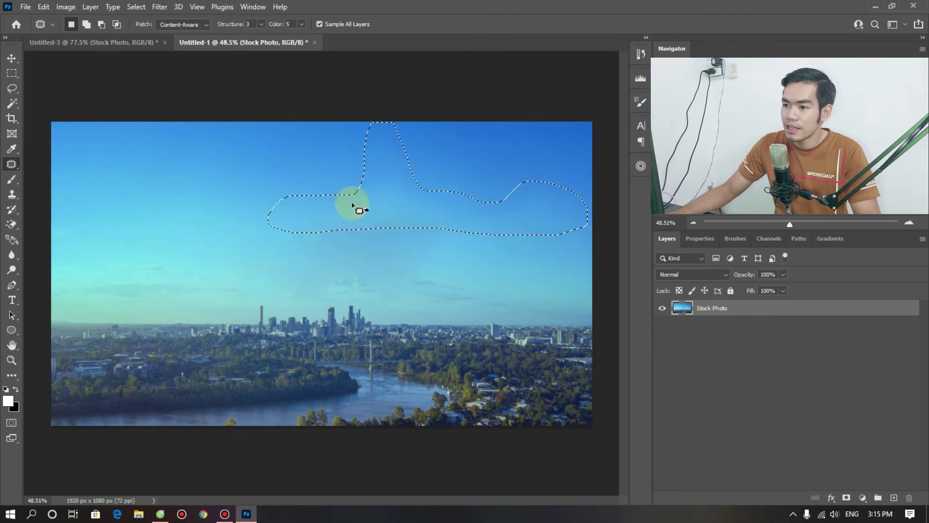
scroll(426, 237, down, 3)
scroll(414, 244, up, 3)
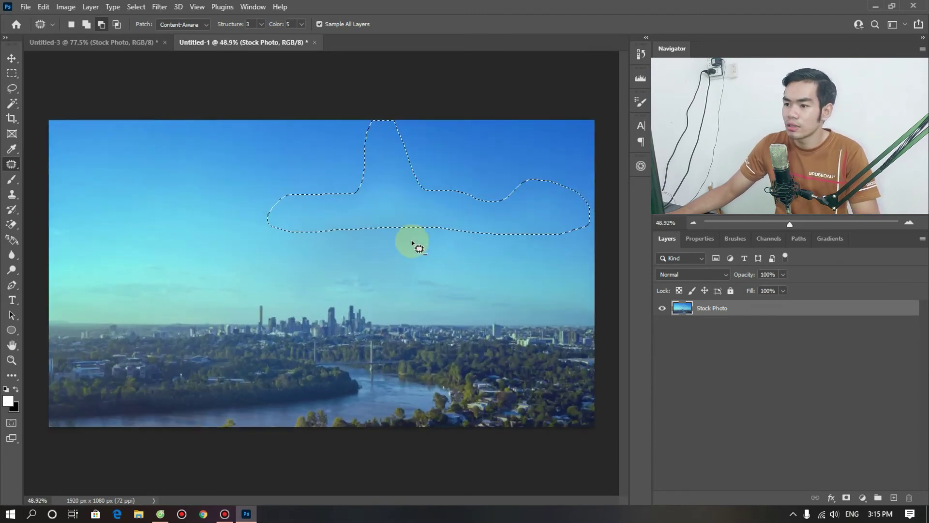
scroll(413, 242, down, 1)
scroll(469, 225, up, 1)
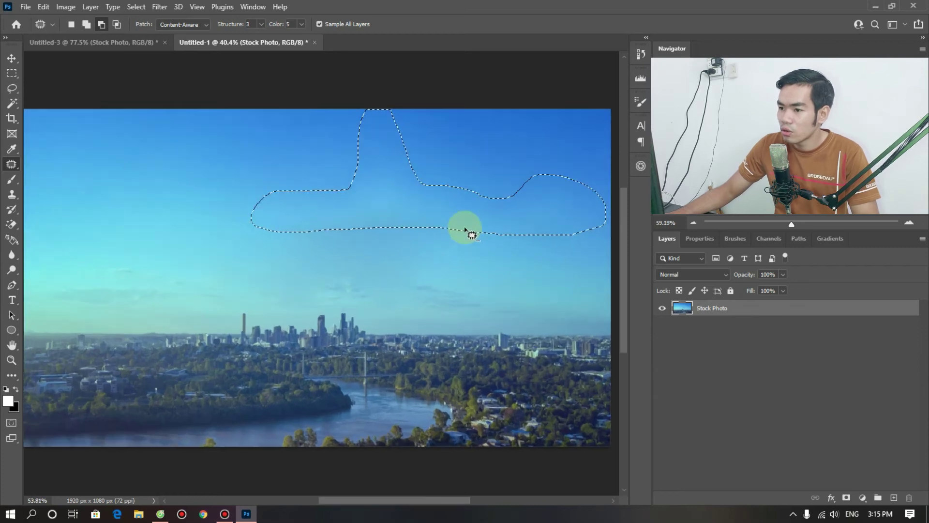
scroll(533, 218, up, 2)
scroll(507, 214, down, 1)
scroll(508, 214, up, 1)
scroll(523, 213, down, 1)
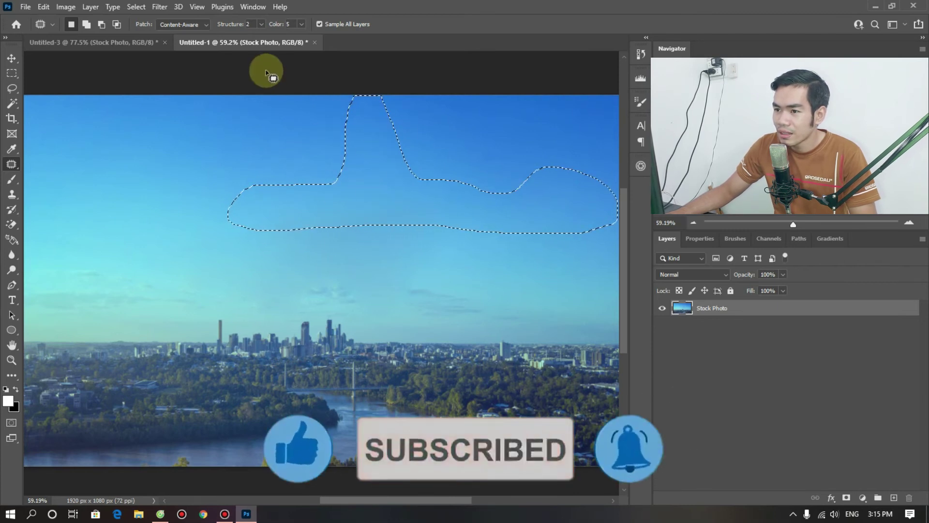
Lower the Content-Aware Structure value to 2 and zoom in on the patched sky
click(255, 23)
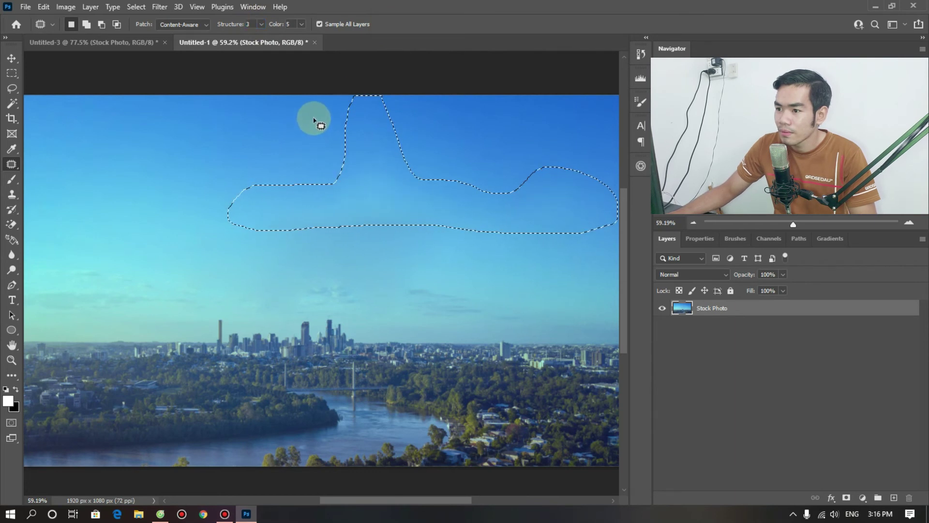
scroll(433, 210, down, 2)
scroll(437, 215, up, 3)
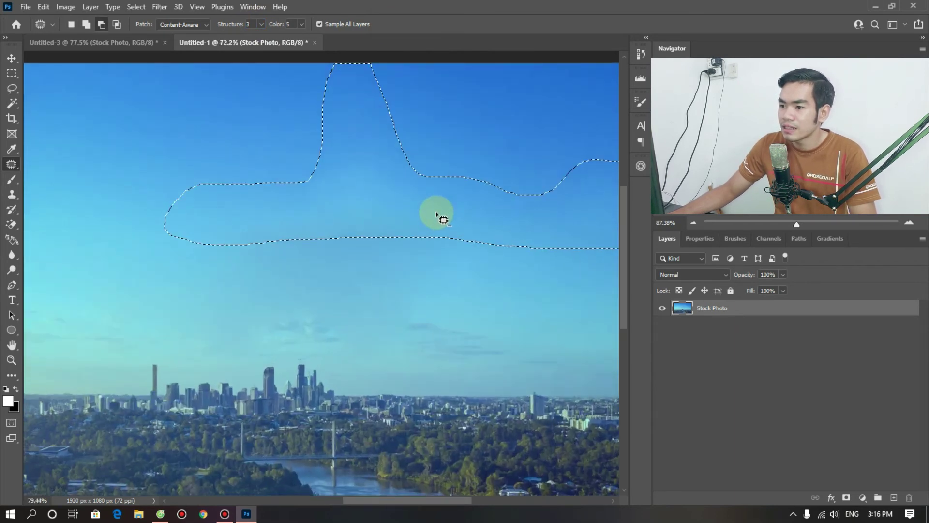
scroll(339, 126, down, 2)
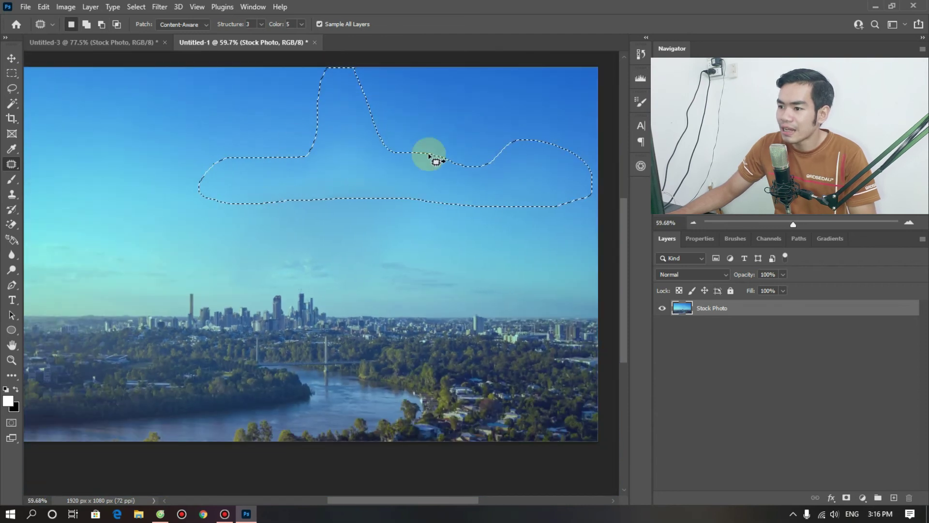
scroll(340, 157, up, 2)
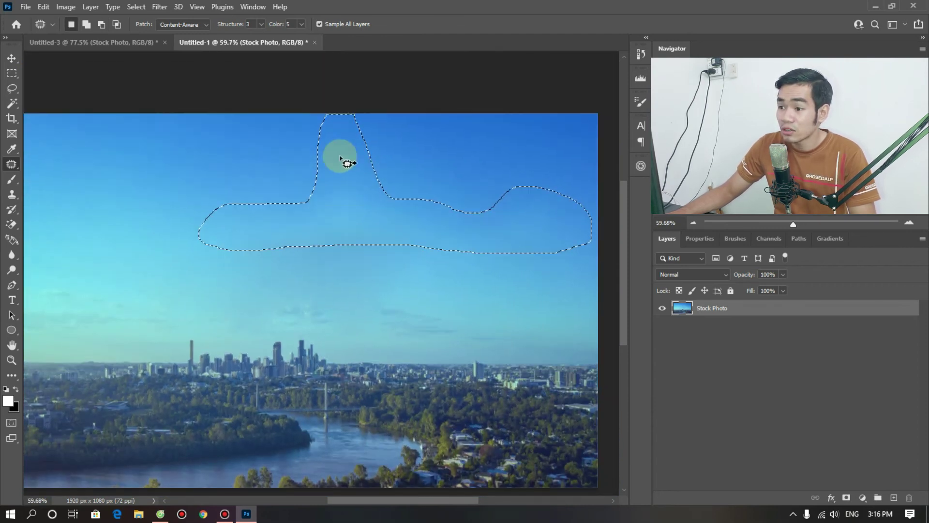
scroll(340, 160, up, 2)
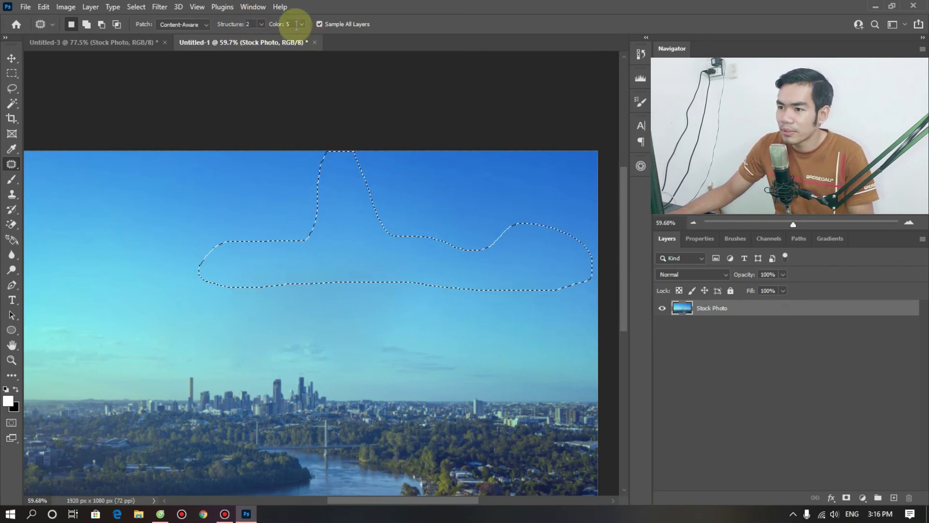
Set the patch Color to 5 and retry Structure values 1, 6 and 5
key(Return)
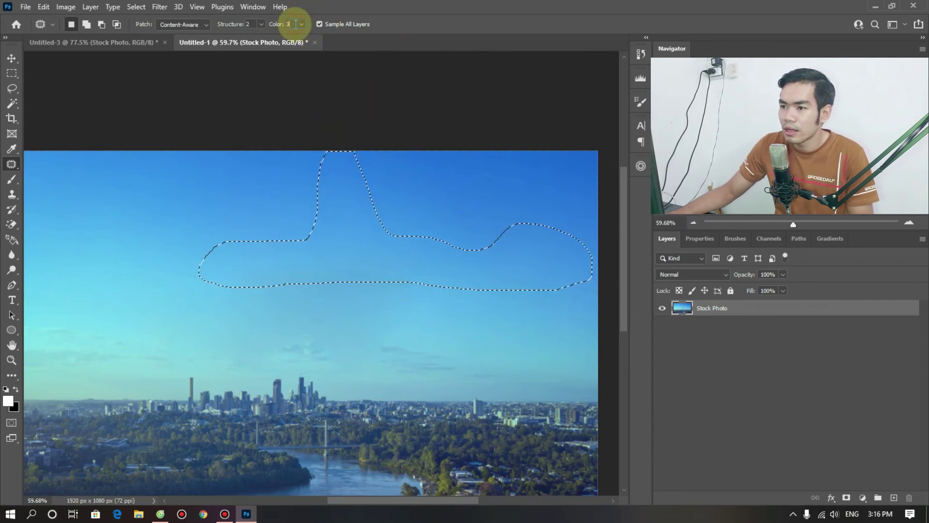
text(5)
key(Return)
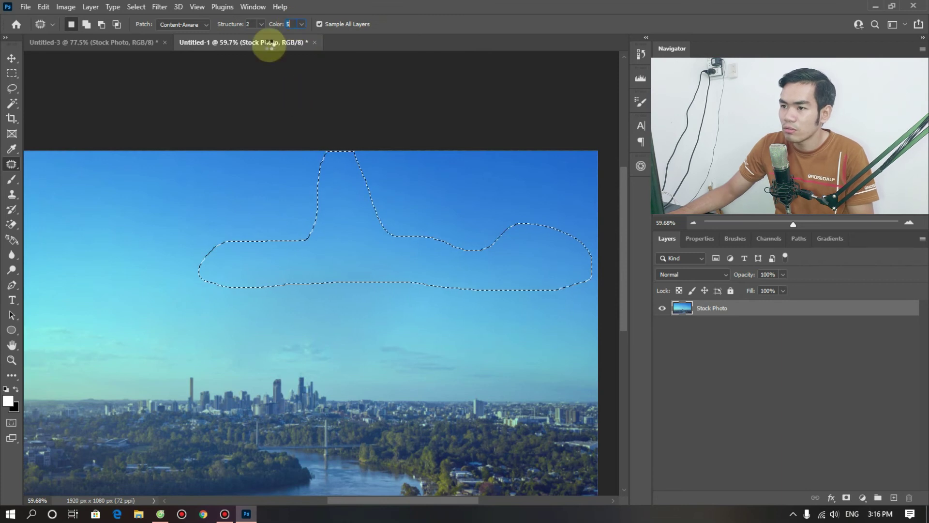
click(251, 24)
text(1)
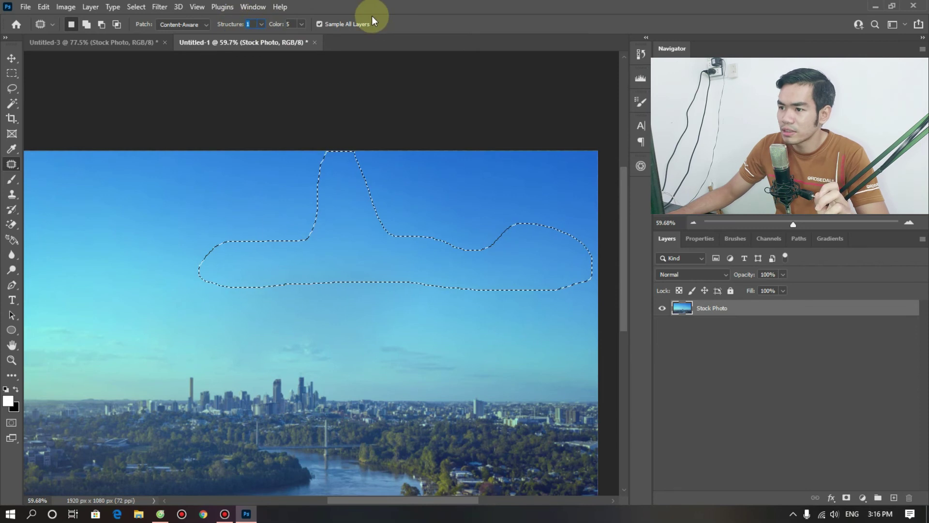
click(383, 25)
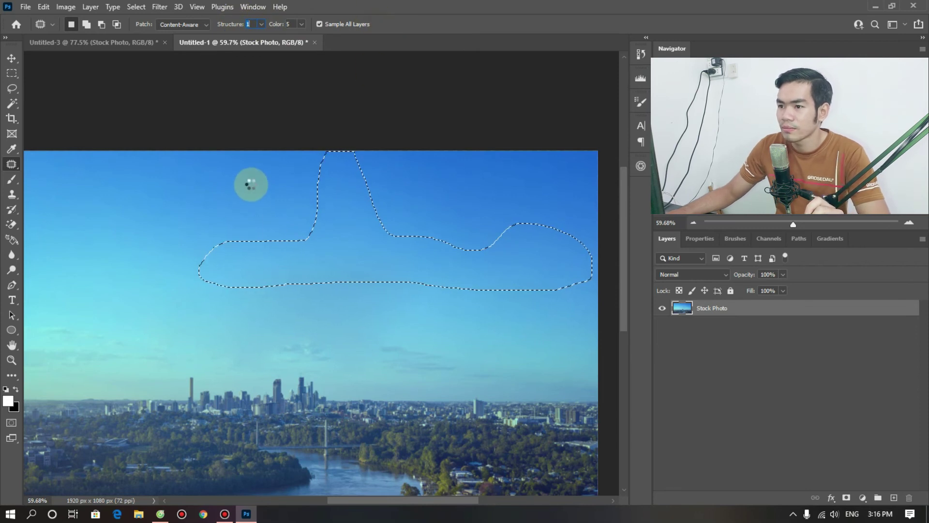
text(6)
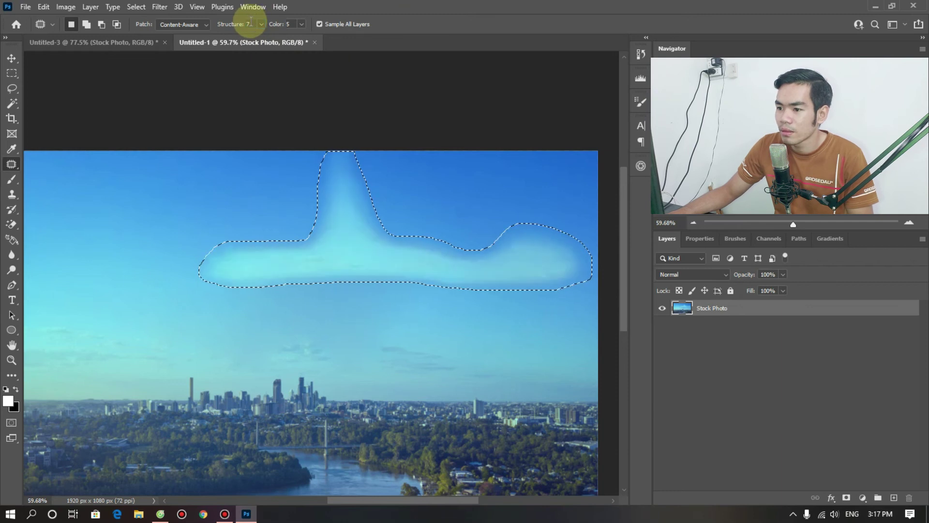
text(5)
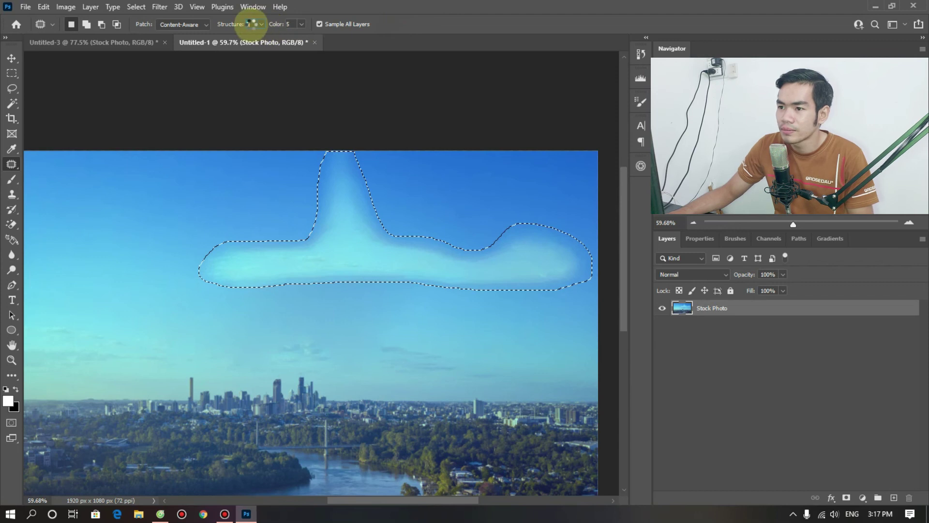
Zoom around the patched sky, then try Structure values 2 and 3
scroll(253, 26, down, 1)
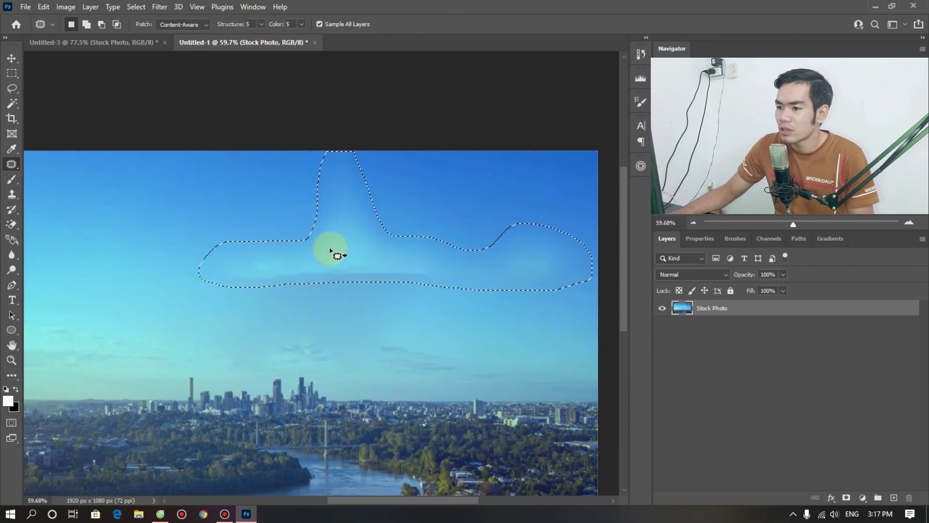
scroll(370, 290, up, 2)
scroll(358, 238, down, 1)
scroll(291, 213, down, 1)
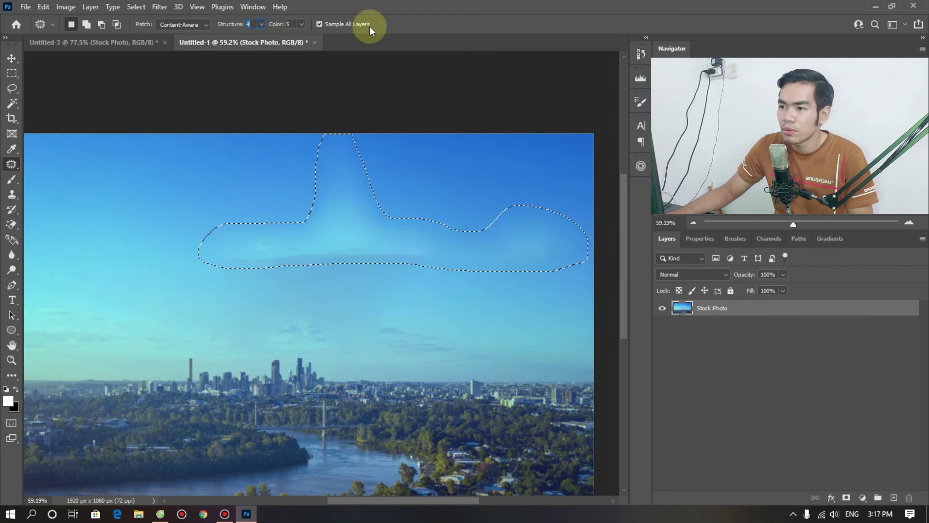
scroll(252, 25, down, 1)
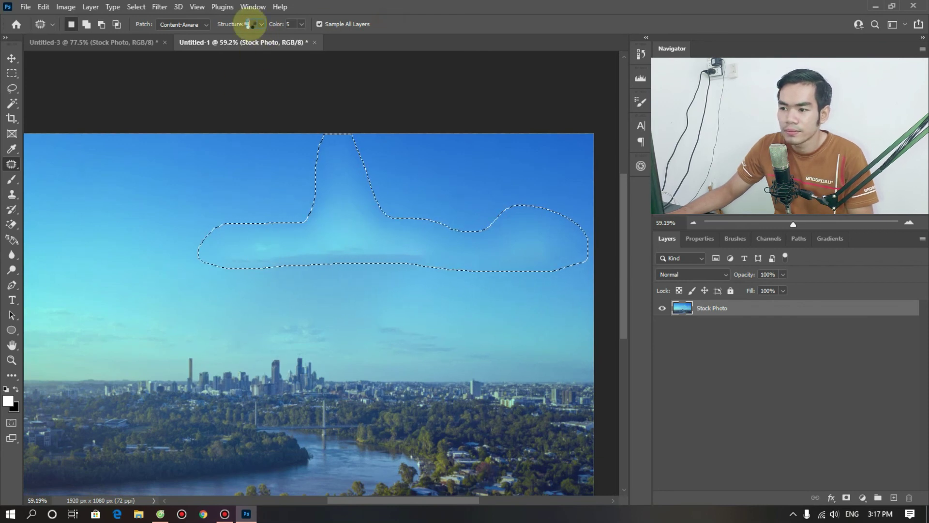
scroll(251, 24, up, 1)
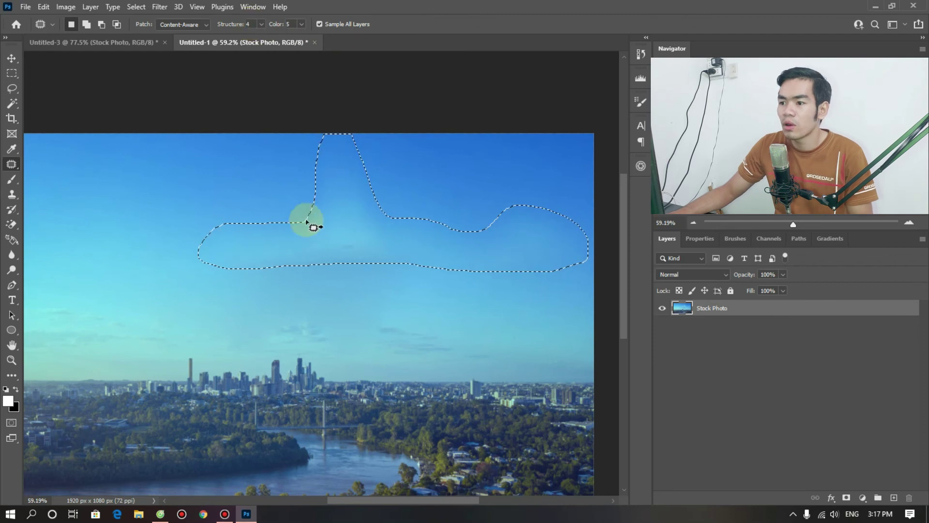
scroll(388, 280, up, 5)
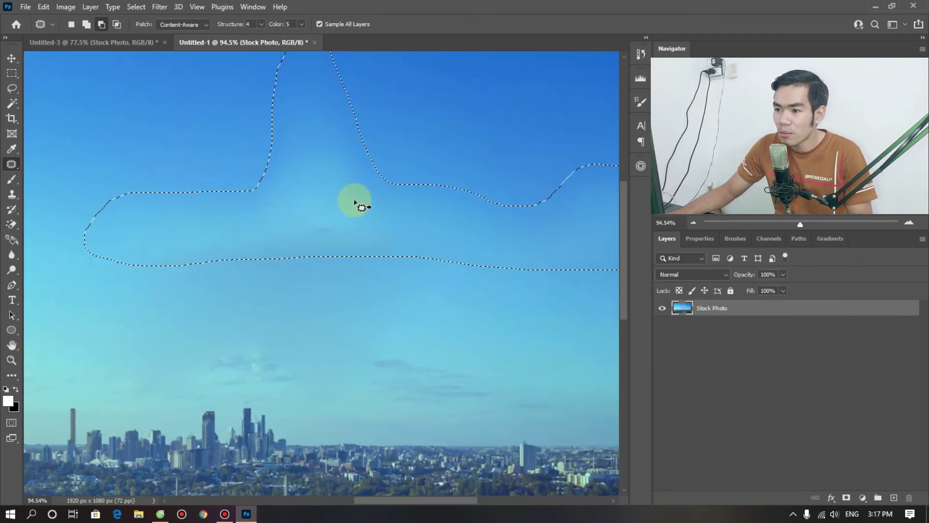
scroll(336, 189, down, 2)
scroll(349, 194, down, 3)
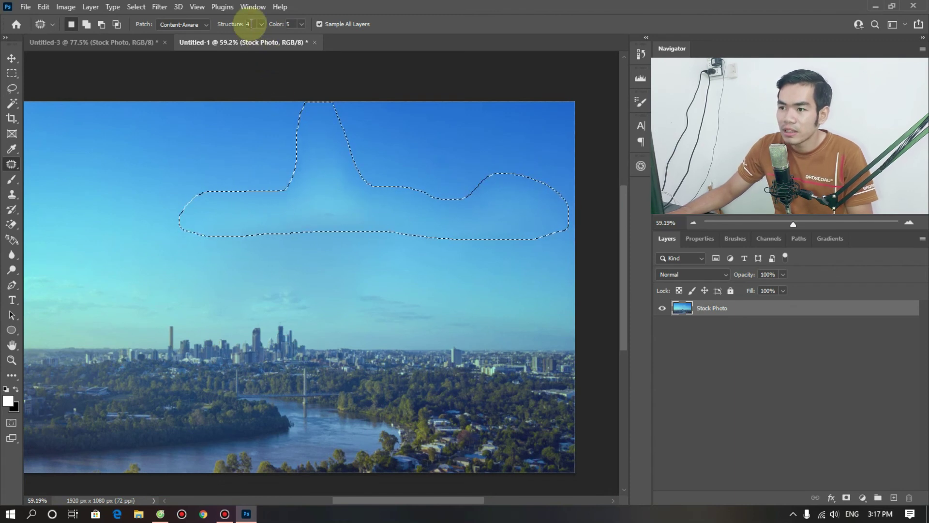
text(2)
key(Return)
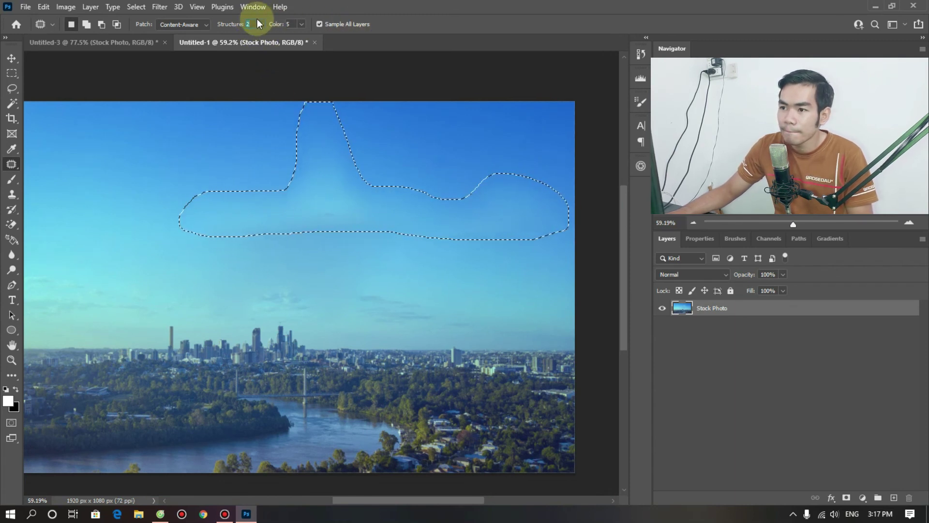
text(3)
key(Return)
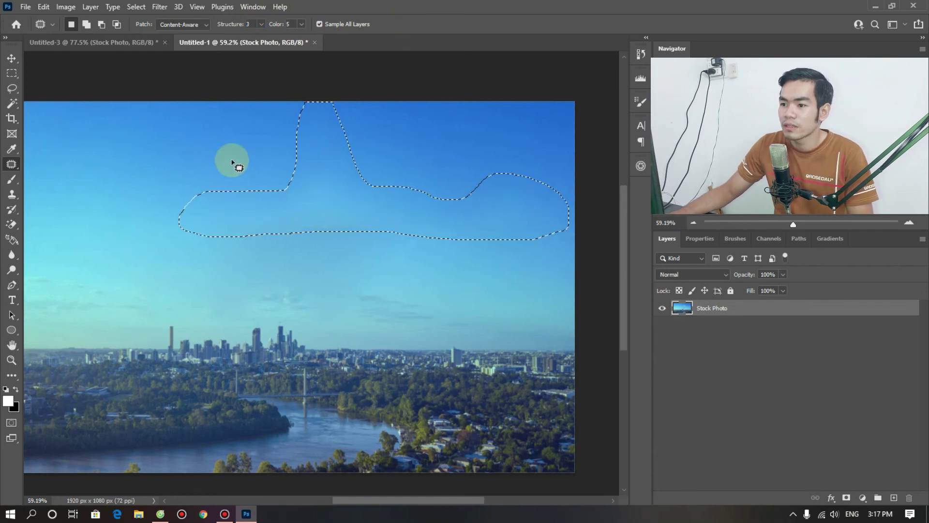
Dismiss the selection options and zoom to confirm smooth blue sky where the airliner was
scroll(237, 181, down, 2)
scroll(390, 204, up, 1)
scroll(396, 207, up, 1)
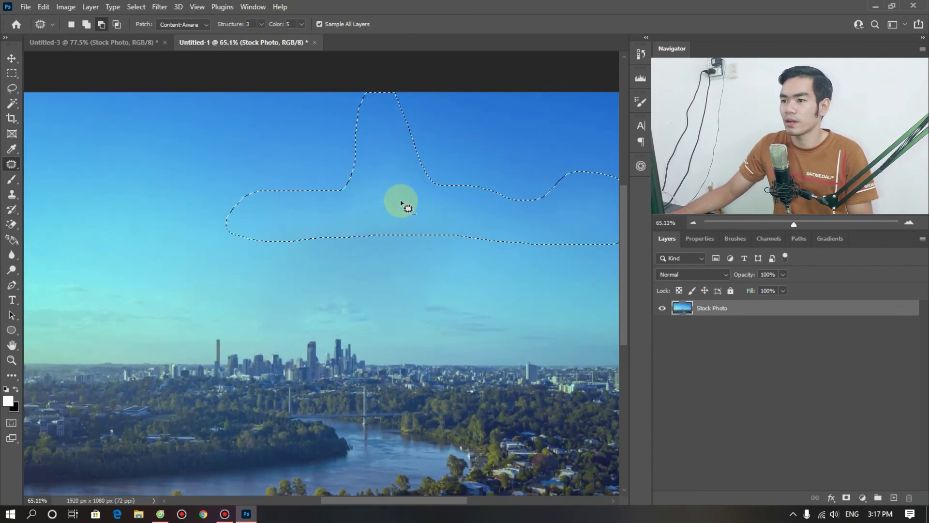
right_click(416, 458)
click(402, 492)
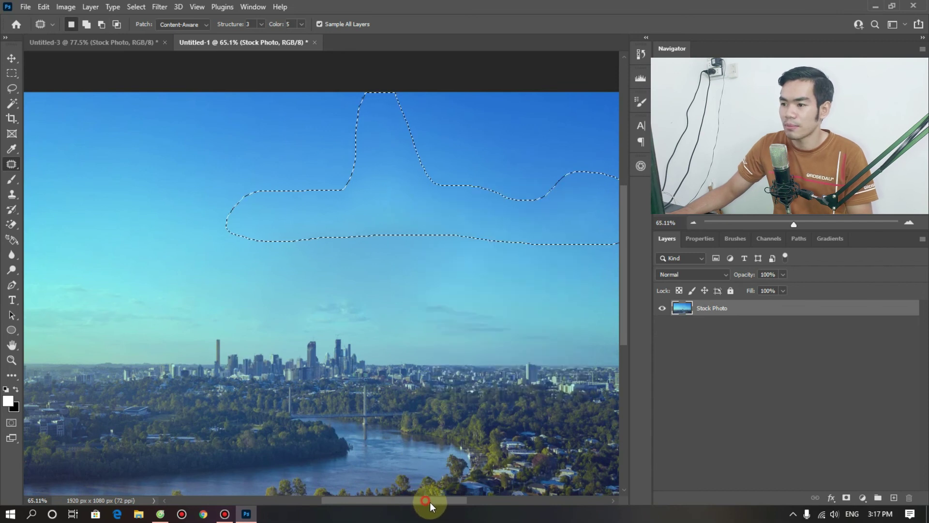
drag(429, 502, 445, 501)
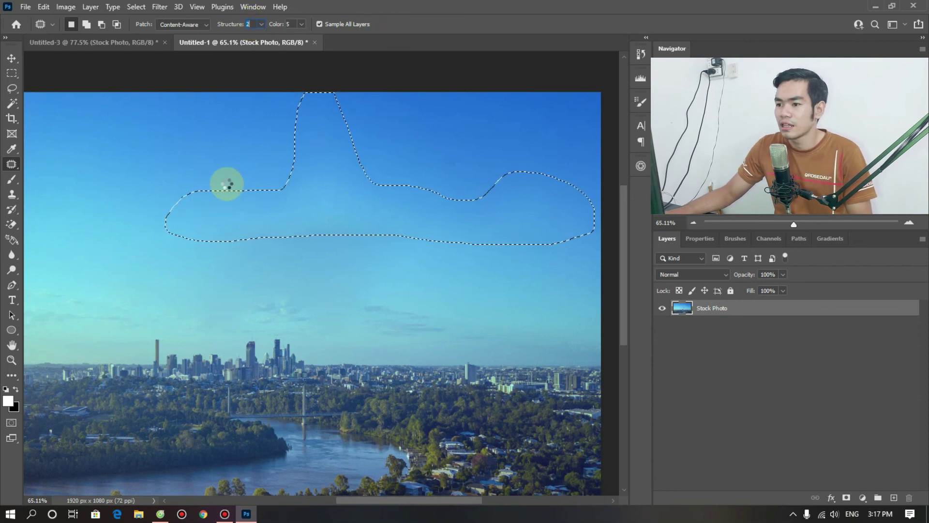
scroll(227, 187, down, 3)
scroll(242, 198, down, 1)
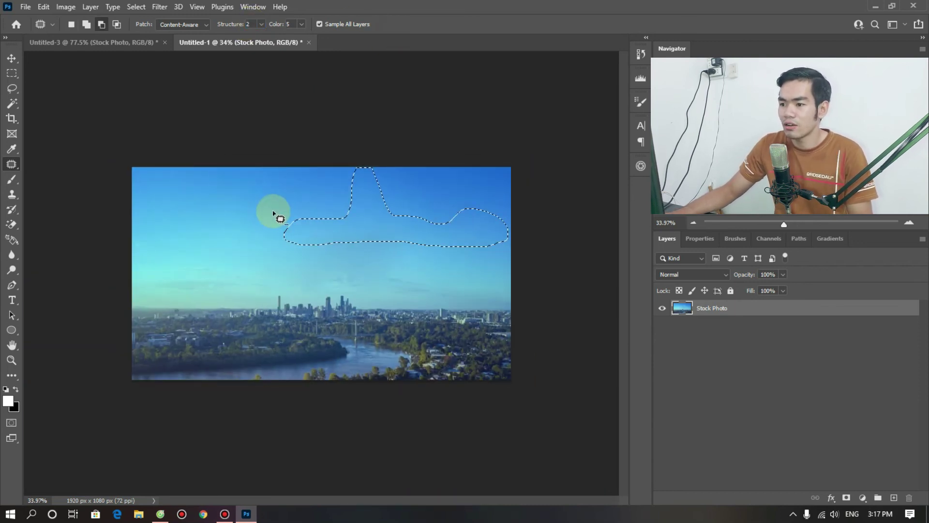
scroll(383, 252, up, 1)
scroll(421, 249, up, 1)
scroll(434, 243, down, 1)
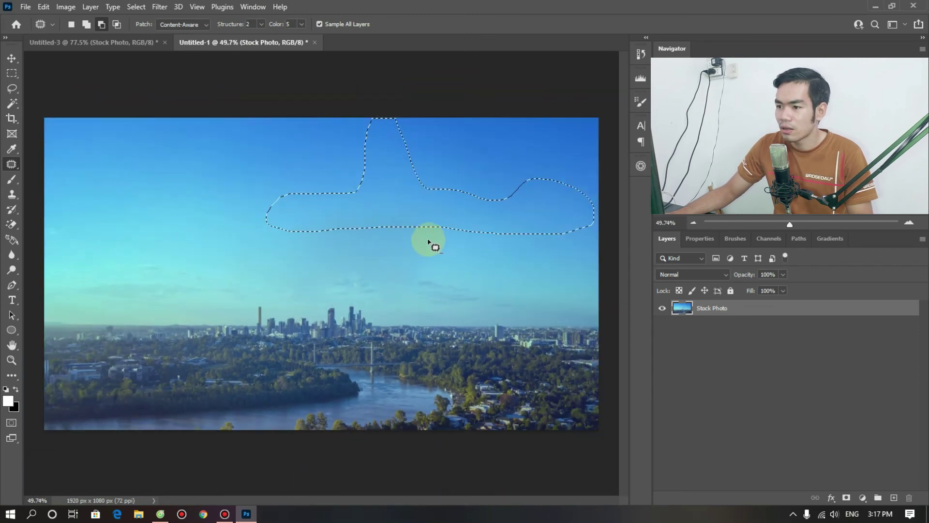
scroll(364, 242, down, 1)
scroll(412, 245, up, 1)
scroll(398, 251, down, 1)
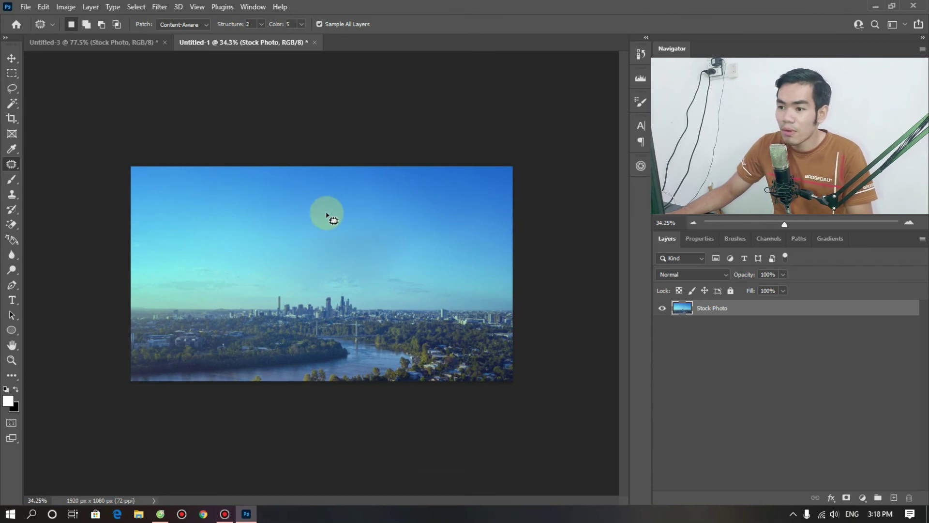
scroll(349, 232, up, 2)
scroll(358, 237, down, 1)
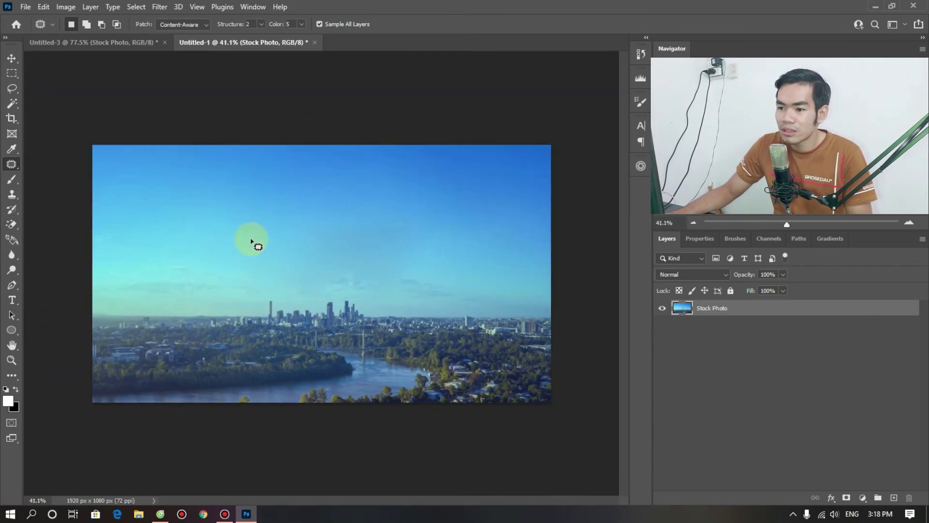
scroll(197, 246, up, 2)
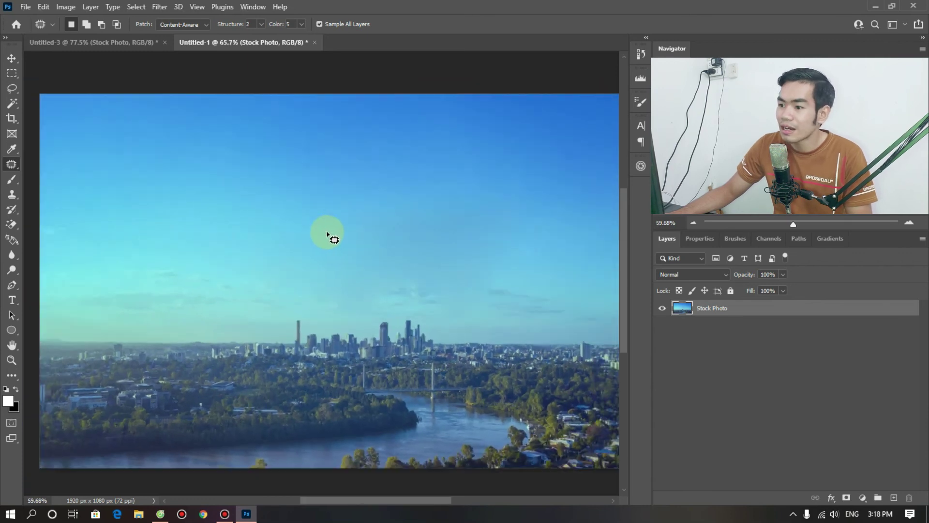
scroll(334, 242, down, 2)
scroll(387, 208, up, 1)
scroll(411, 227, down, 1)
scroll(368, 225, down, 1)
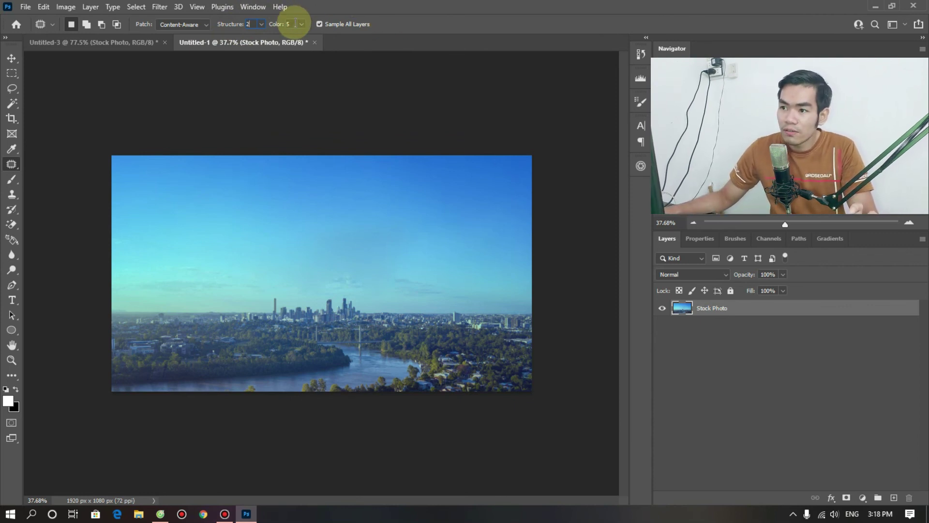
click(295, 23)
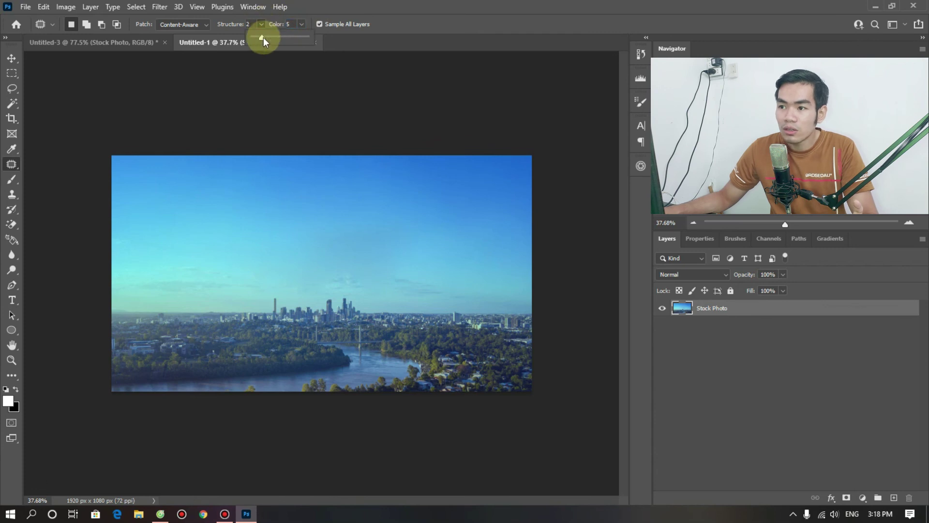
mouse_move(264, 42)
mouse_down()
mouse_move(323, 39)
mouse_move(270, 44)
mouse_up()
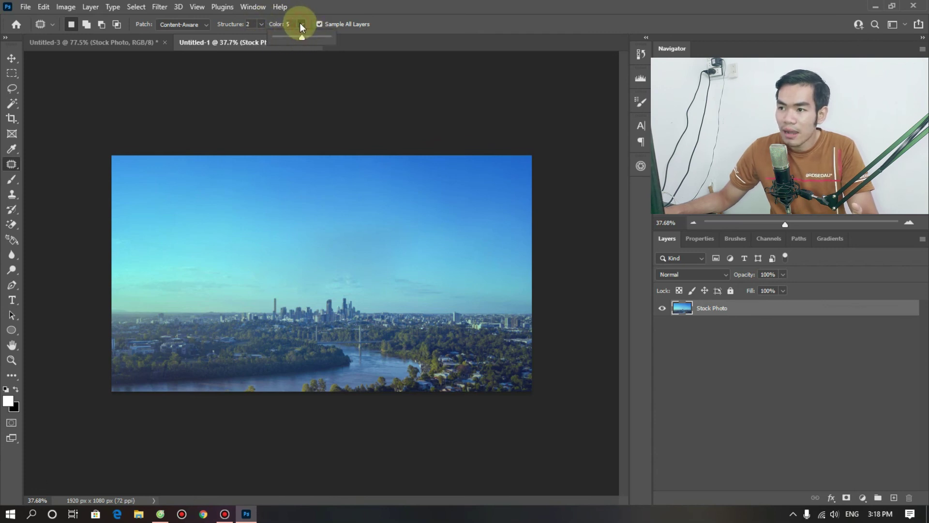
click(301, 58)
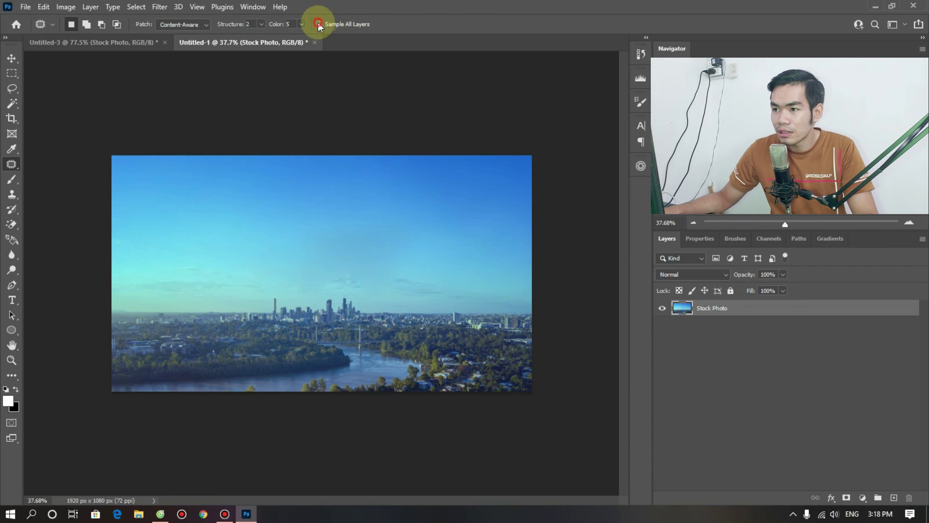
scroll(318, 210, up, 1)
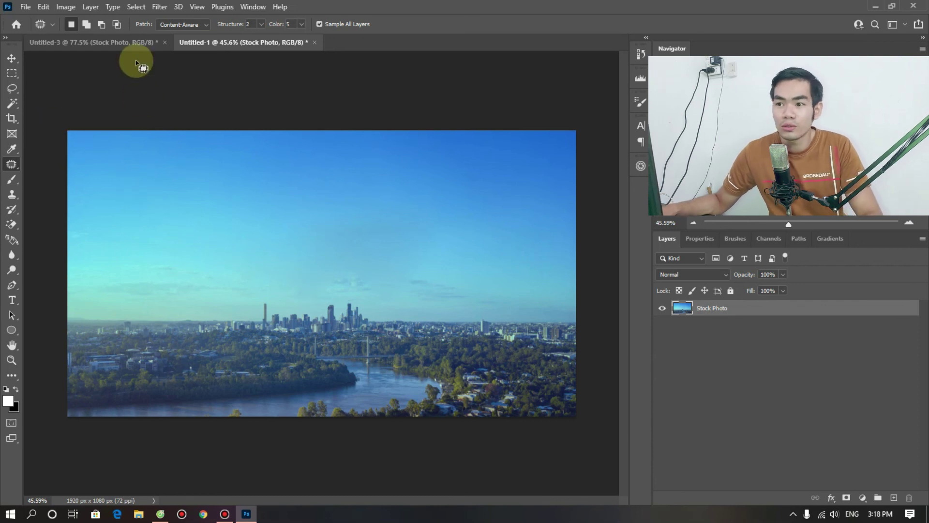
click(121, 43)
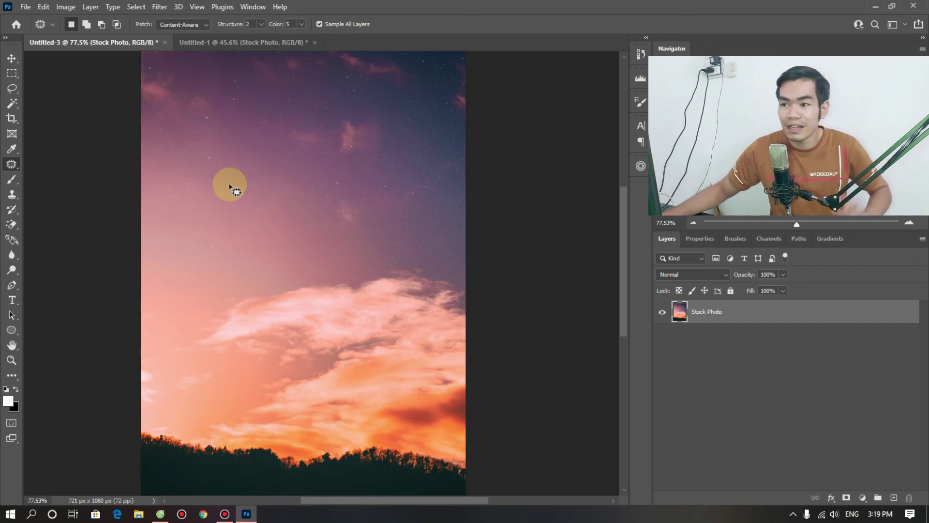
click(247, 42)
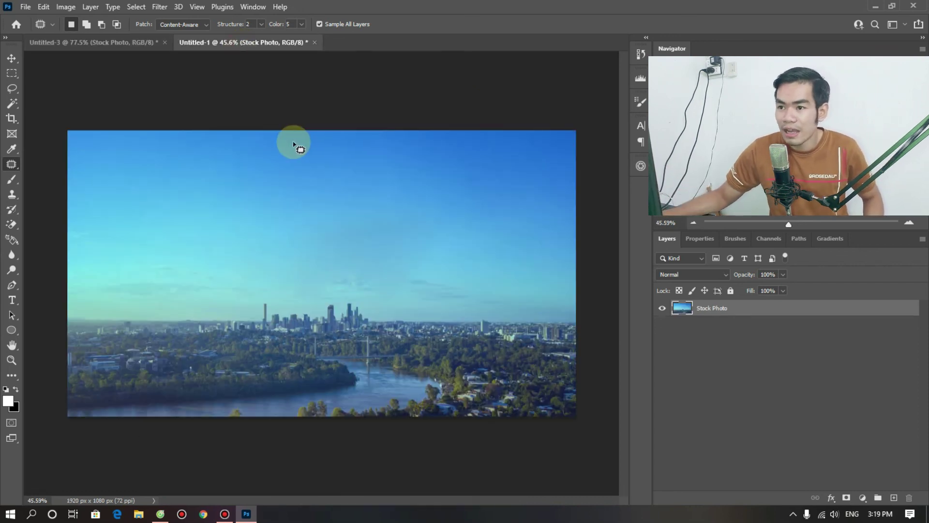
click(189, 25)
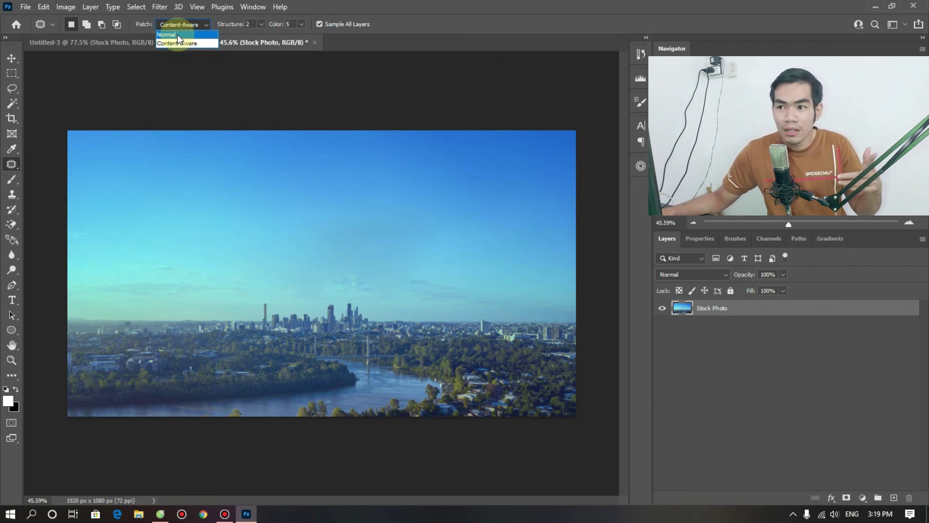
click(180, 44)
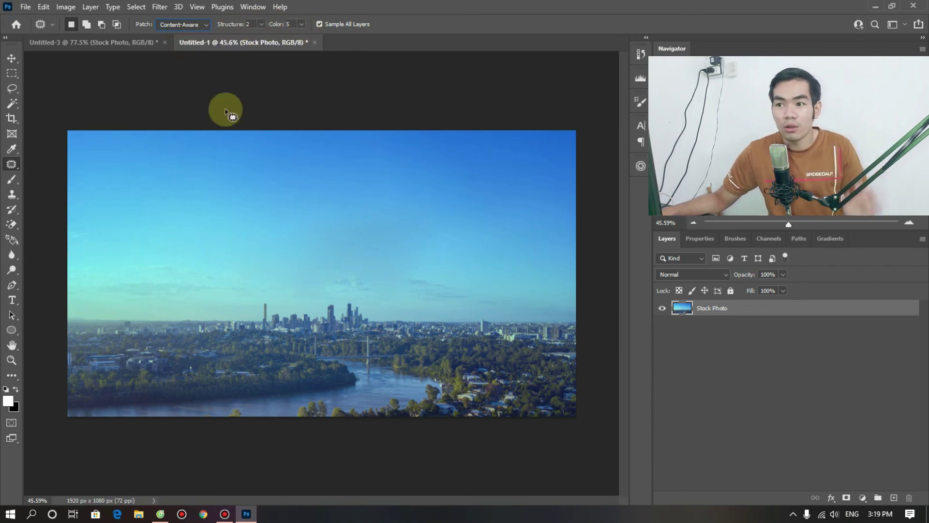
click(183, 24)
click(193, 43)
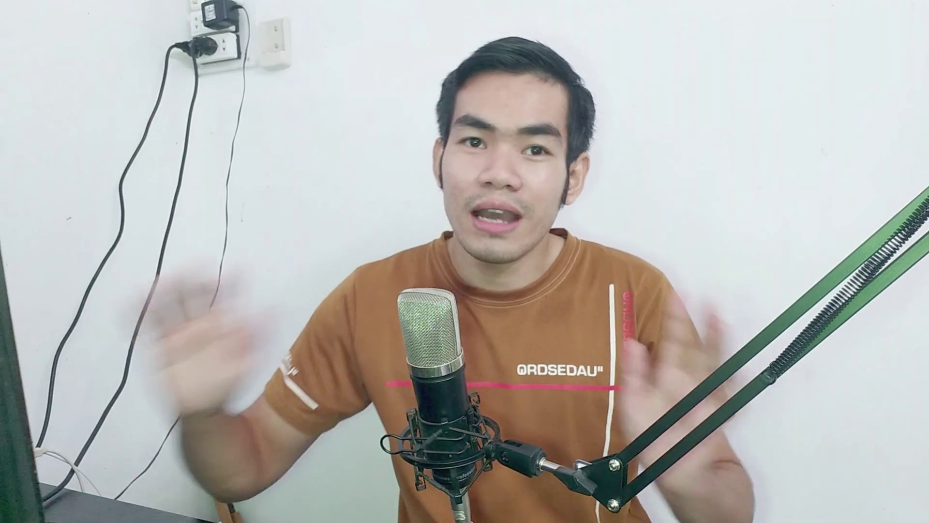